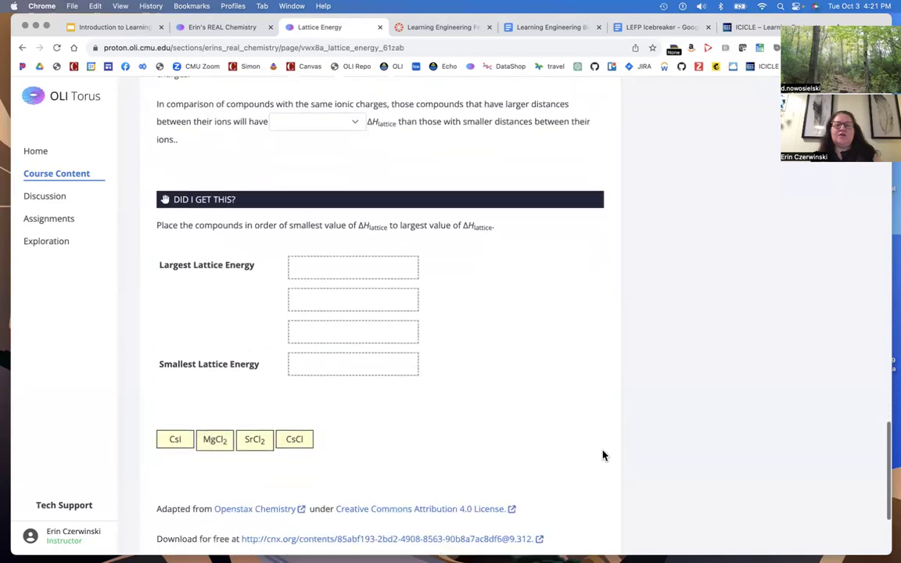
Go on to the Covalent Bond Formation page and pause the first Atomic Interactions simulation.
left_click(744, 473)
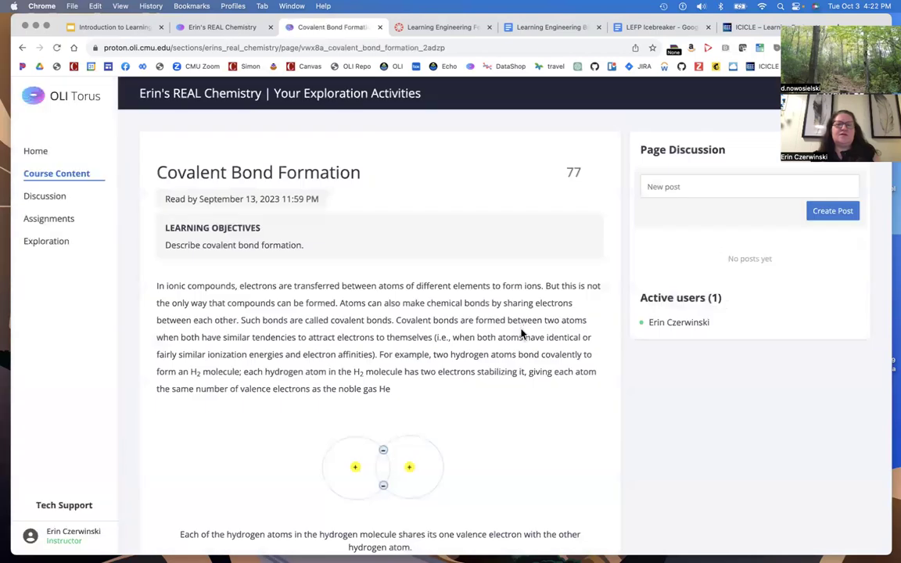
scroll(523, 334, "down", 5)
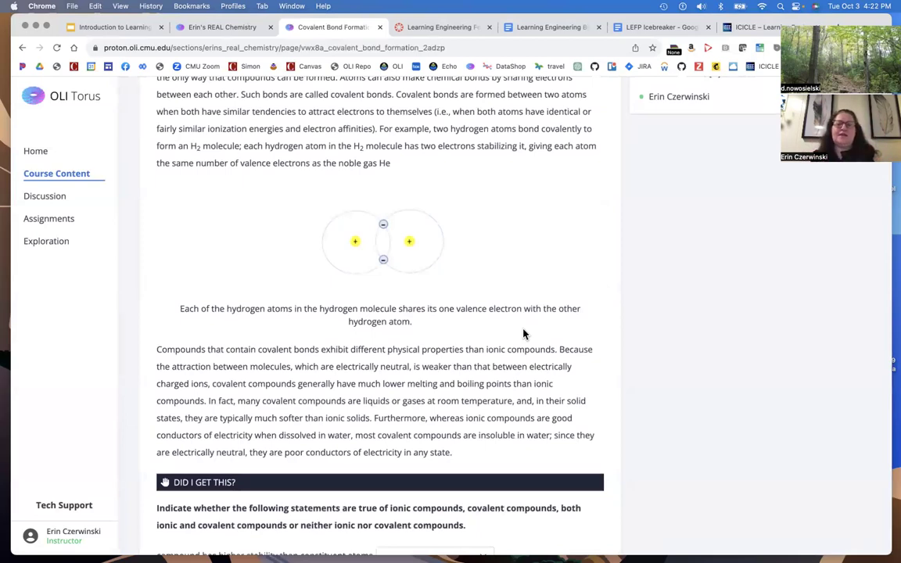
scroll(523, 334, "down", 15)
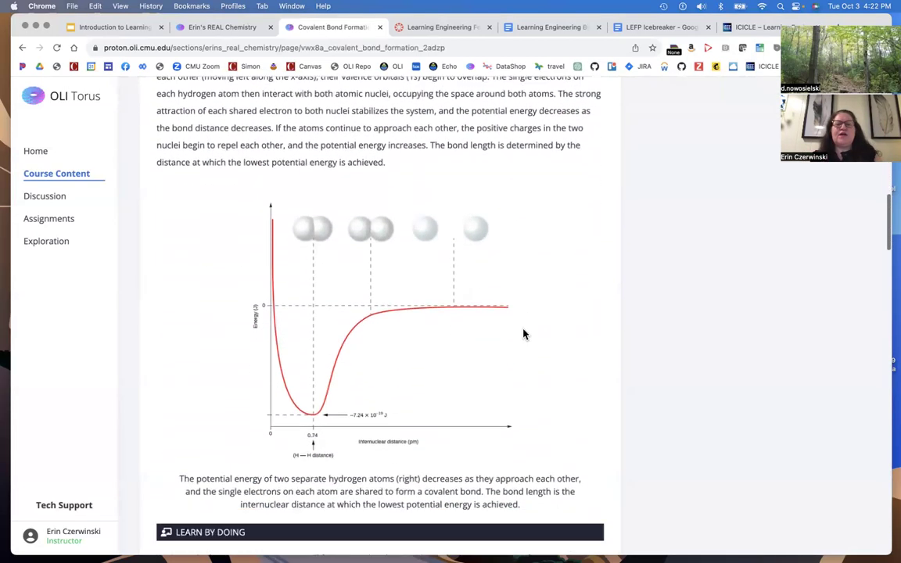
scroll(523, 333, "down", 11)
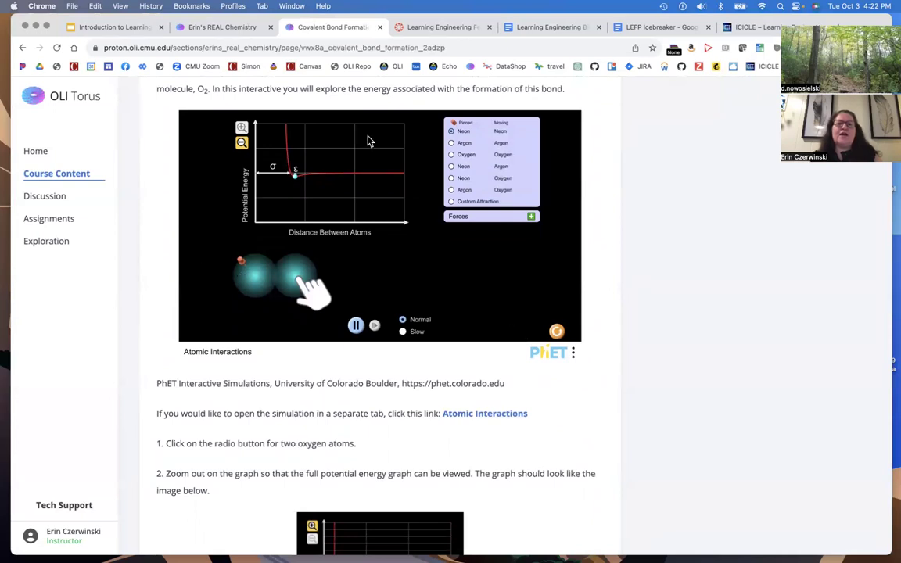
left_click(357, 325)
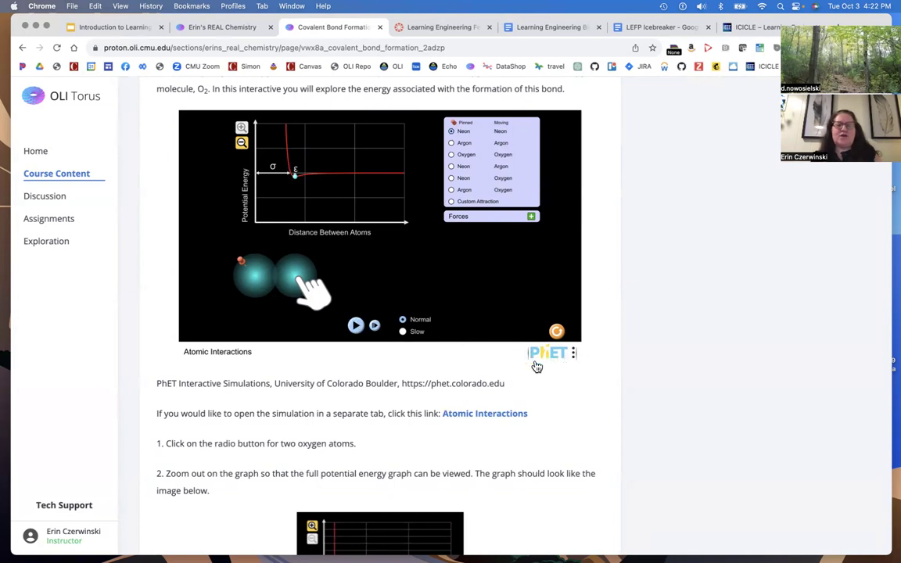
Answer the question on pushing the oxygen atoms together with "causes the nuclei to be drawn closer together", and review the feedback and following simulation.
scroll(503, 382, "down", 10)
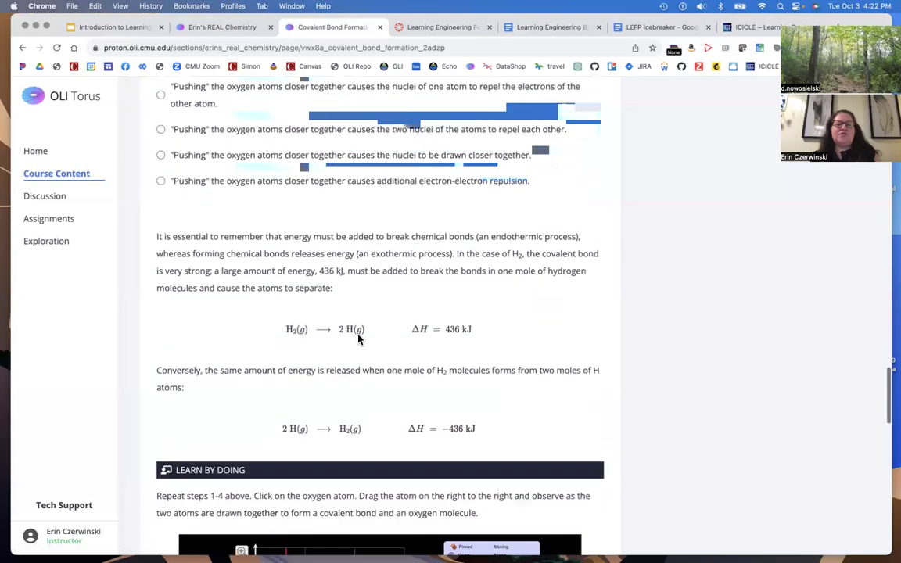
left_click(160, 155)
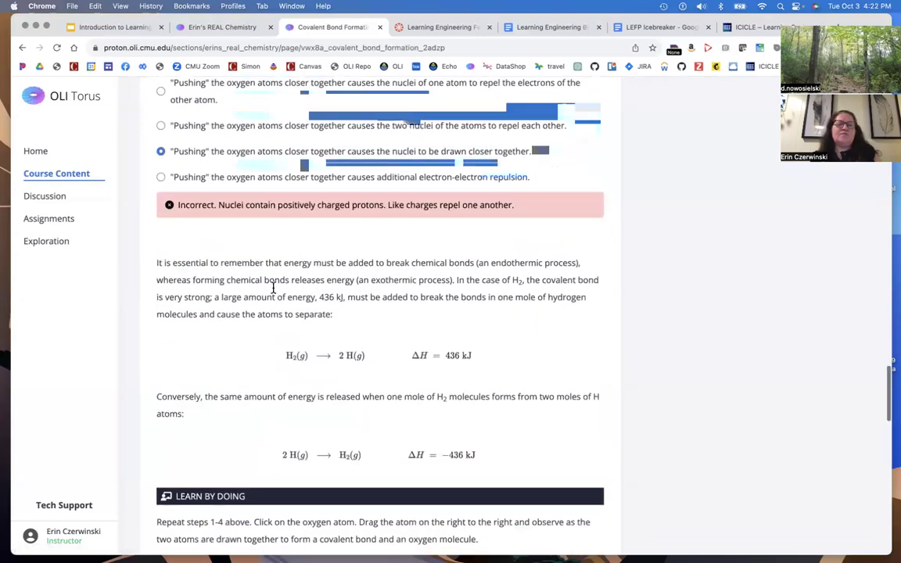
scroll(275, 291, "down", 5)
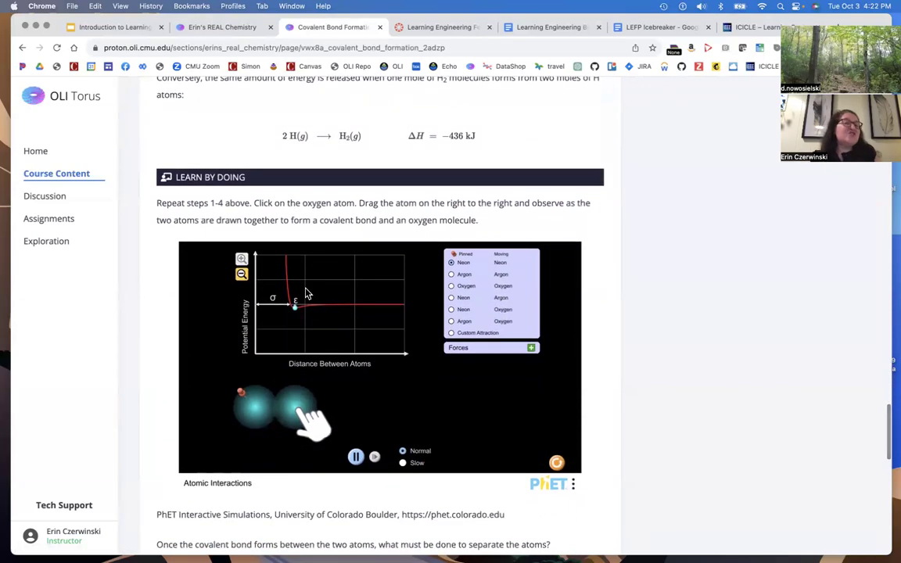
scroll(310, 211, "up", 5)
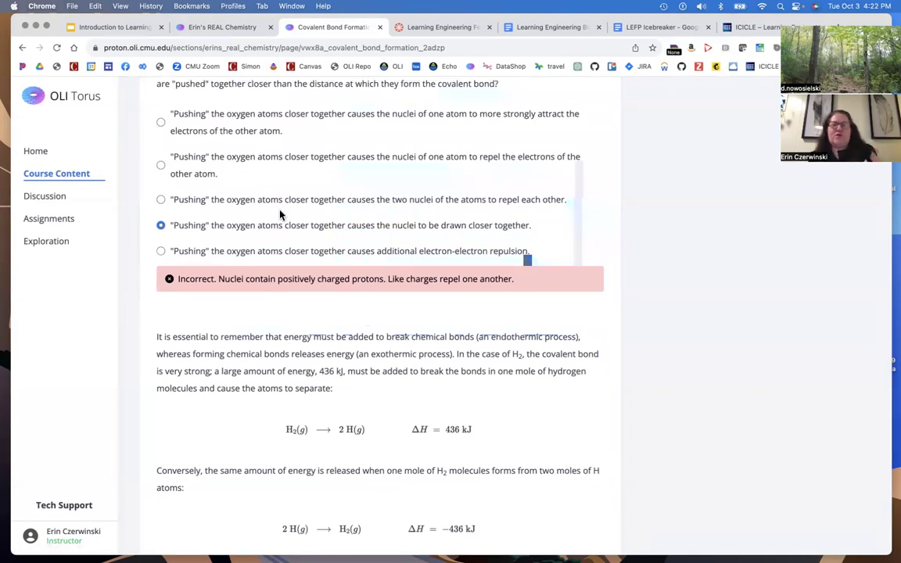
scroll(364, 238, "down", 1)
scroll(364, 239, "down", 10)
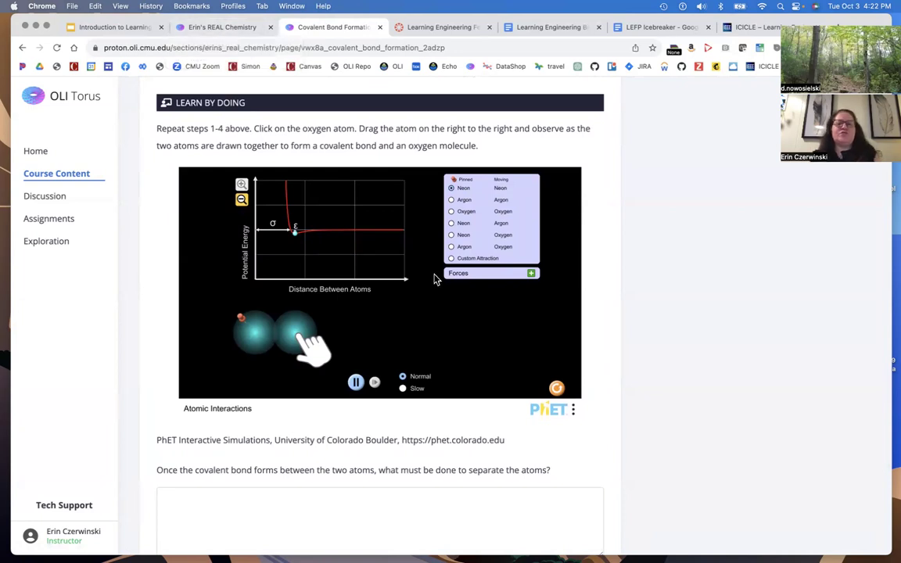
scroll(391, 156, "up", 1)
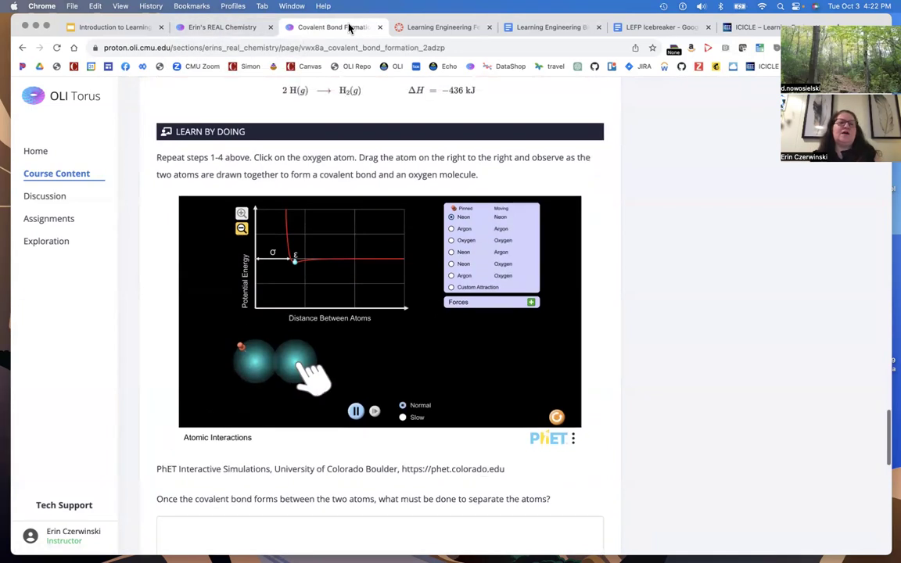
Switch to the REAL Chemistry instructor dashboard and sign out of the instructor account.
left_click(215, 27)
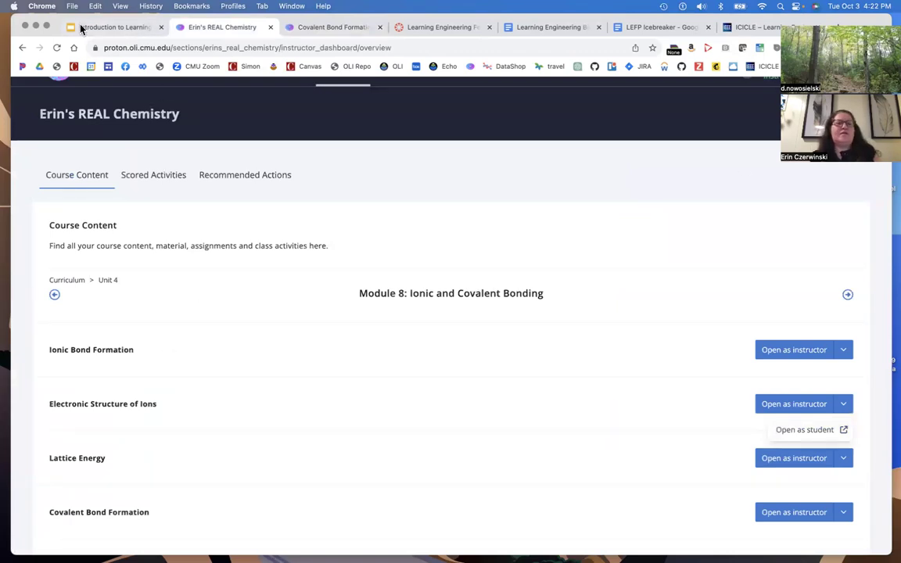
scroll(876, 180, "up", 1)
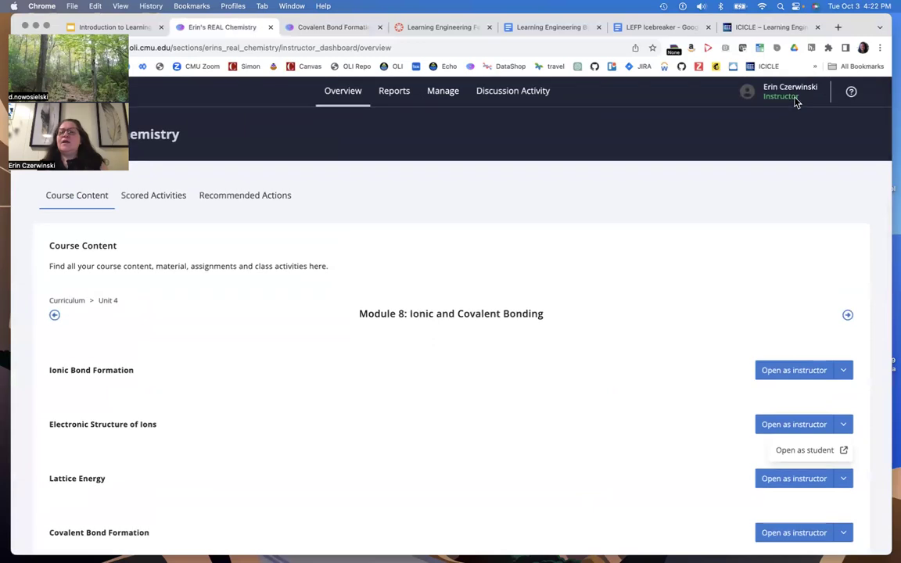
left_click(794, 97)
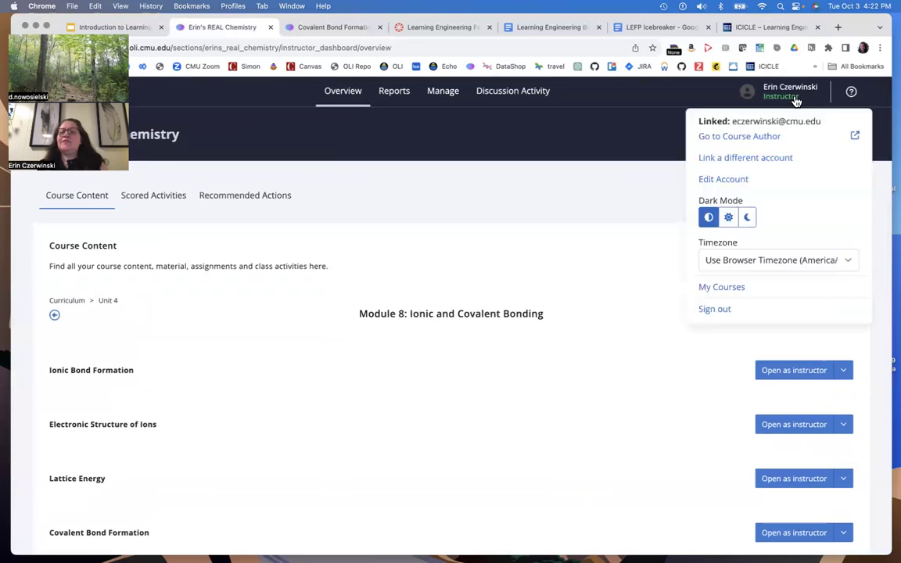
left_click(718, 310)
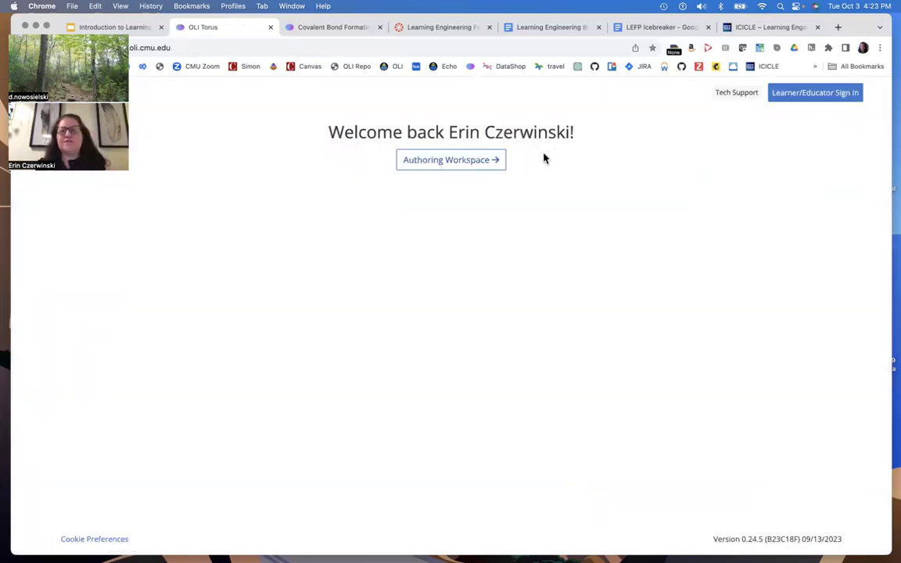
Enter the authoring workspace and open the Learning Engineering Topics project from the projects list.
left_click(466, 161)
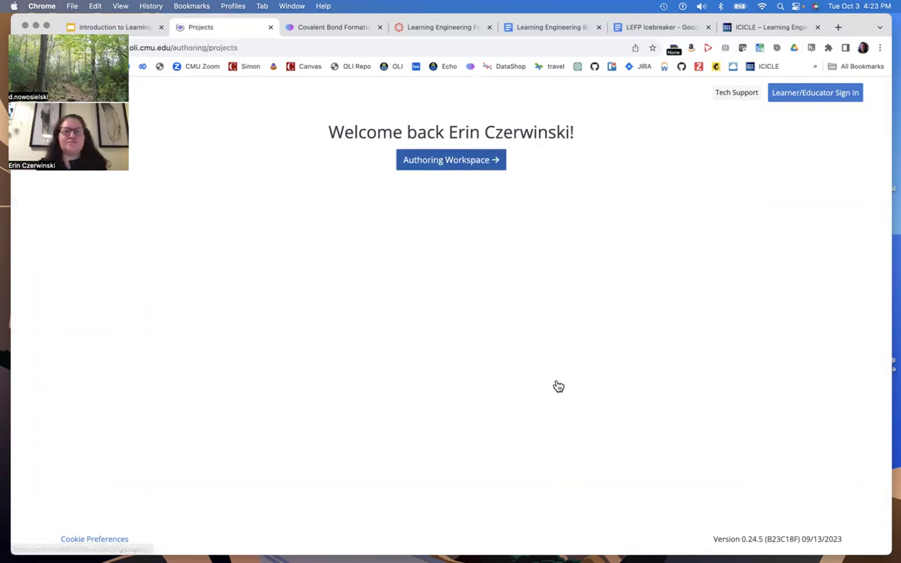
scroll(185, 336, "down", 5)
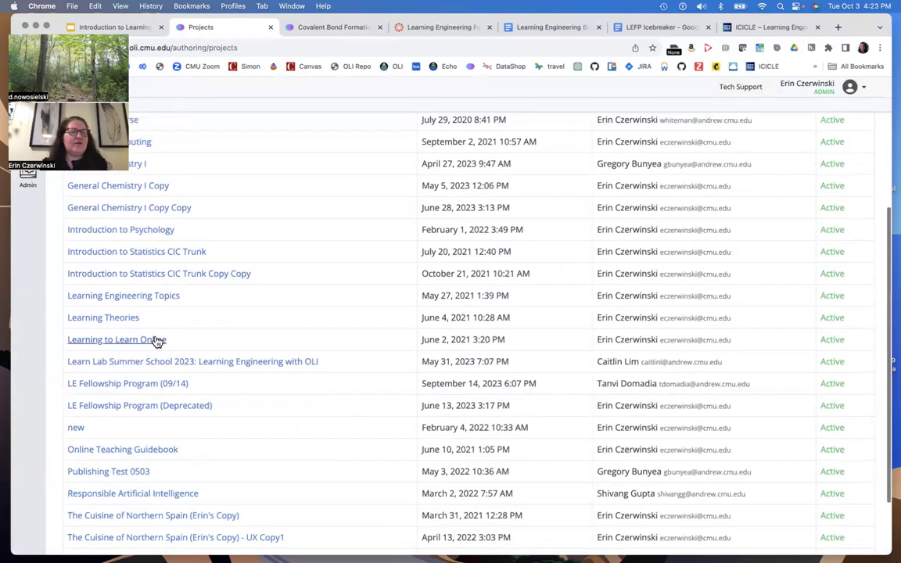
scroll(140, 354, "up", 1)
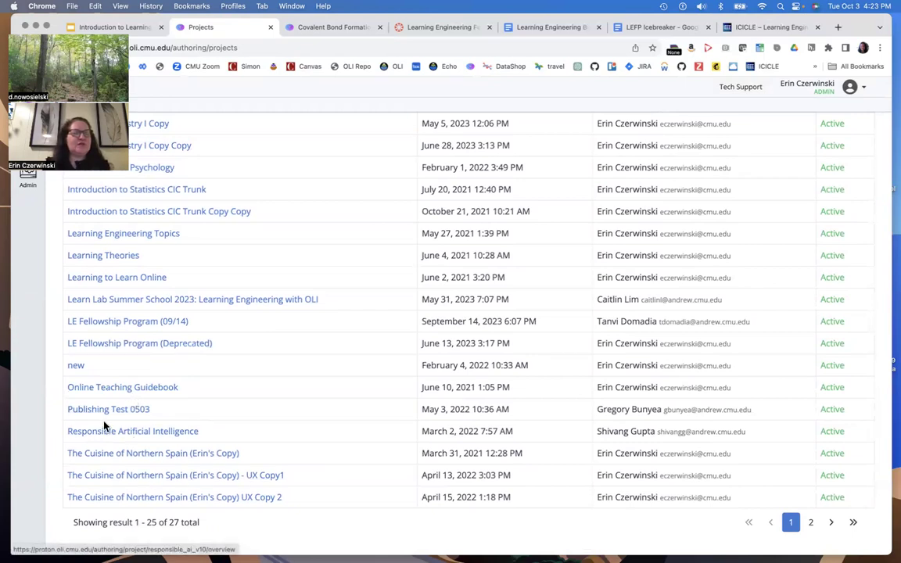
scroll(109, 297, "up", 1)
scroll(105, 354, "down", 1)
scroll(106, 344, "up", 3)
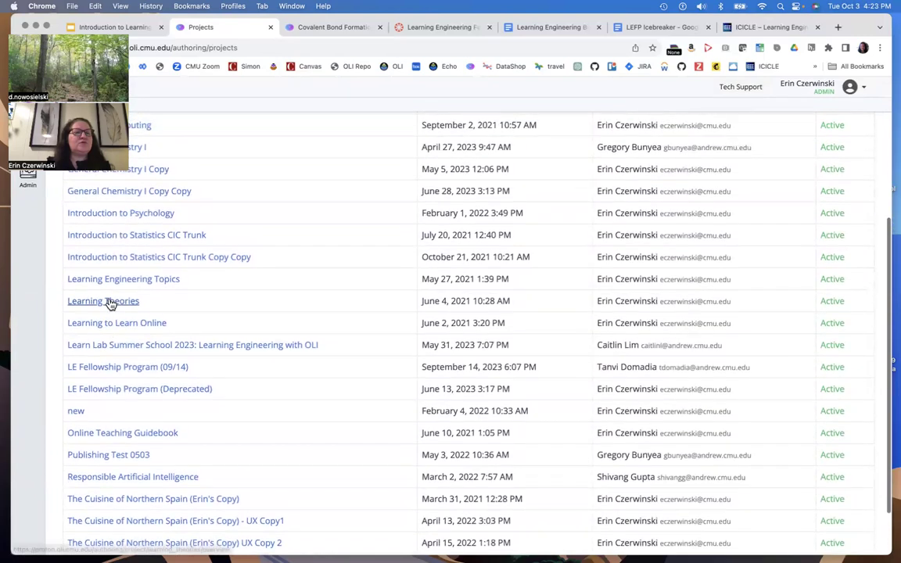
scroll(117, 301, "up", 1)
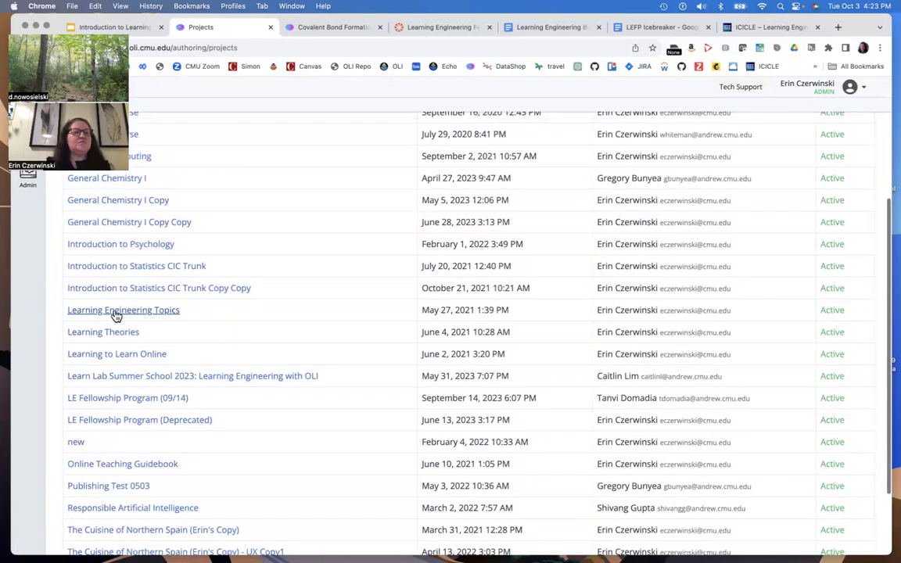
left_click(121, 313)
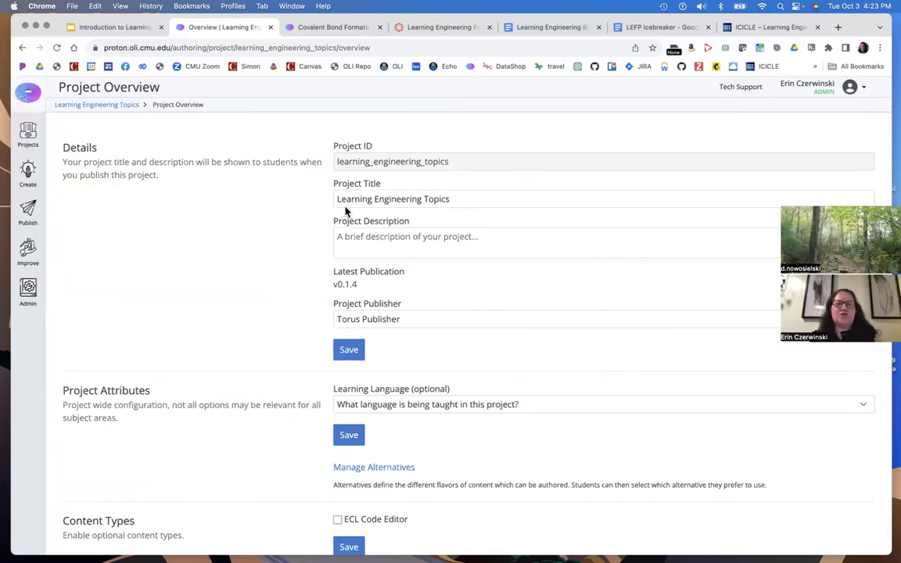
Return to the projects list, view the Create Project form and dismiss it without creating a project.
left_click(75, 106)
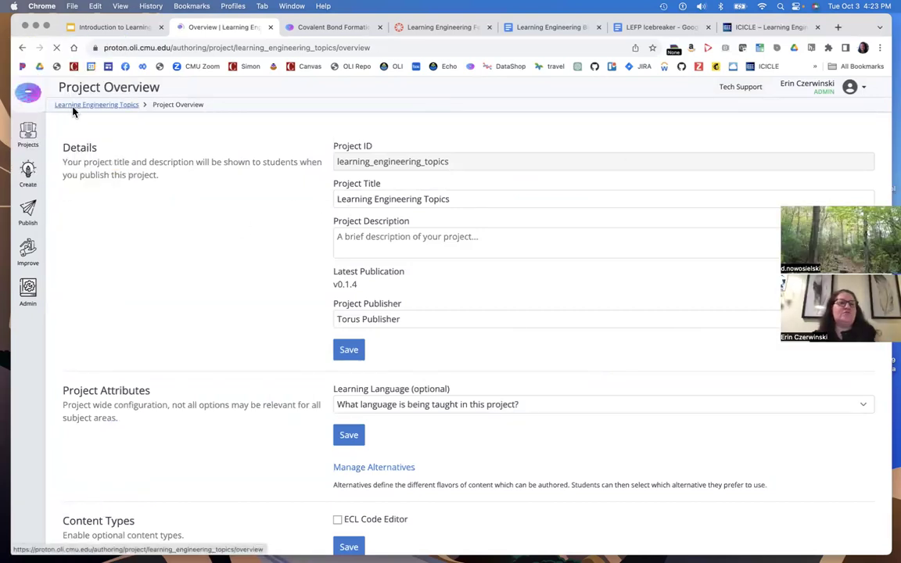
left_click(35, 134)
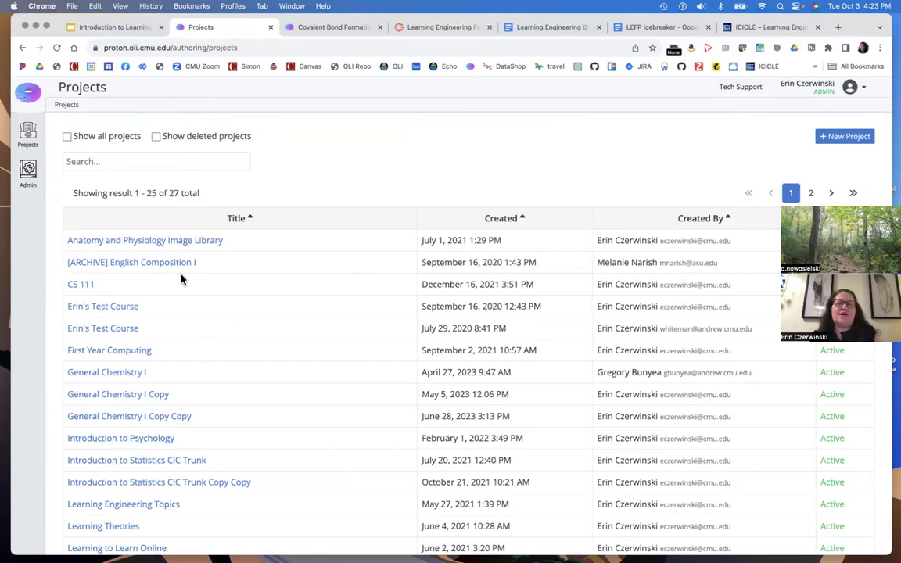
left_click(847, 138)
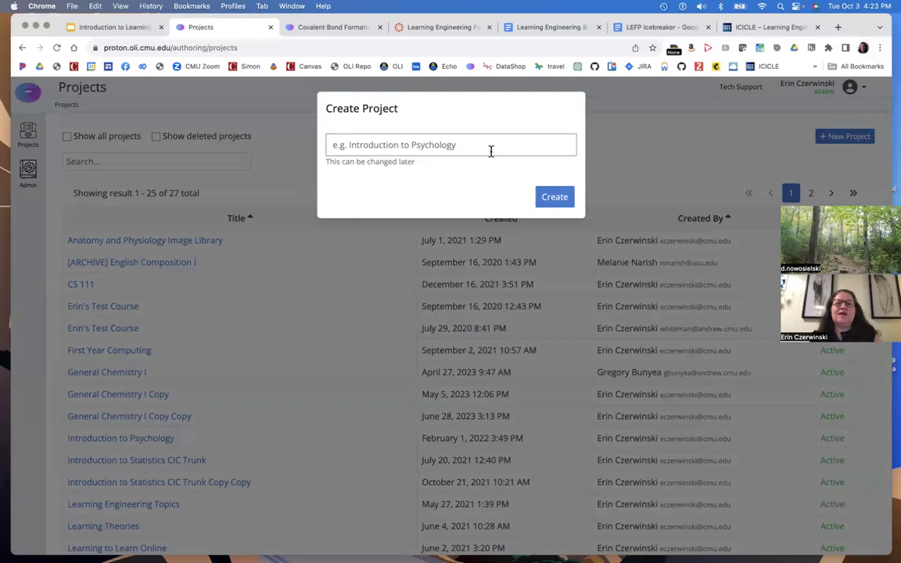
left_click(630, 173)
left_click(27, 135)
Reopen the Learning Engineering Topics project and examine its overview settings, including labels, collaborators, advanced activities, duplication, publishing visibility and project actions.
scroll(102, 241, "down", 3)
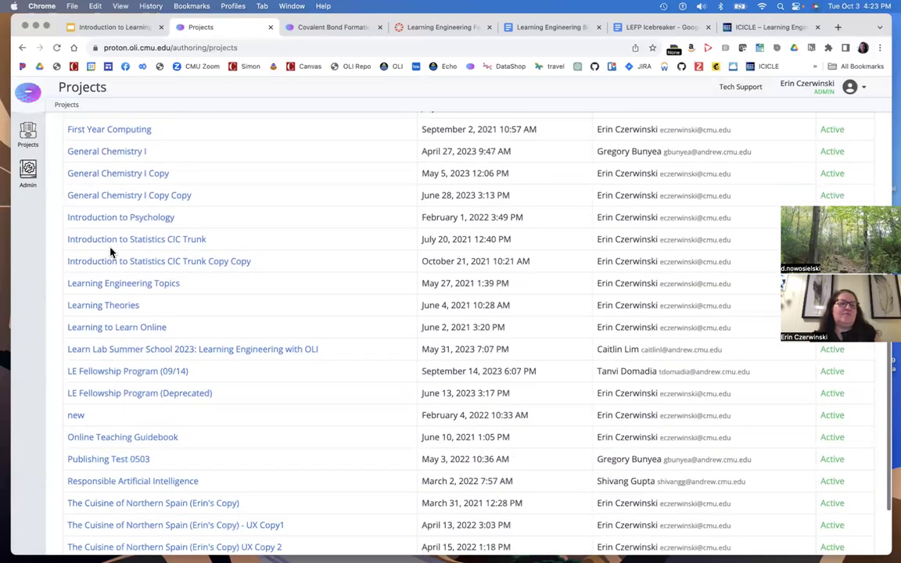
left_click(178, 285)
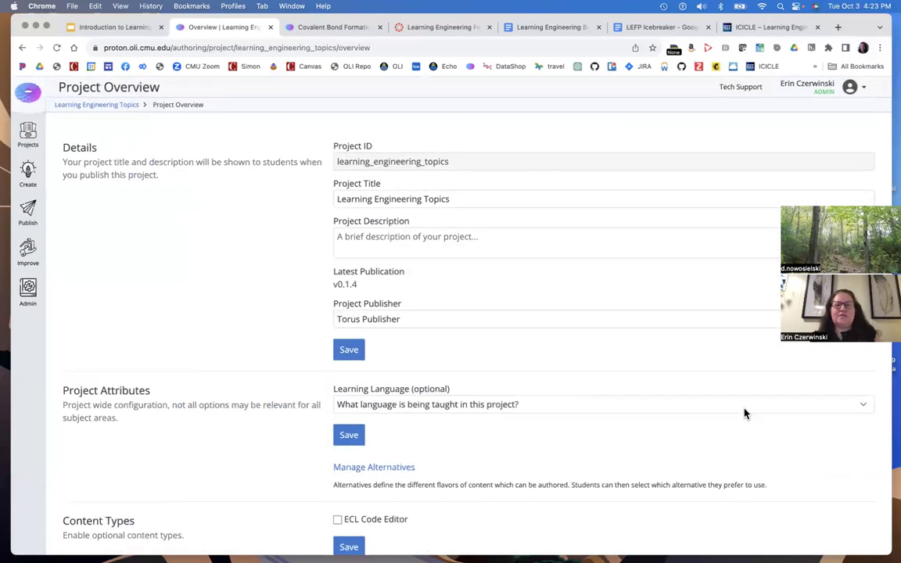
scroll(220, 218, "down", 3)
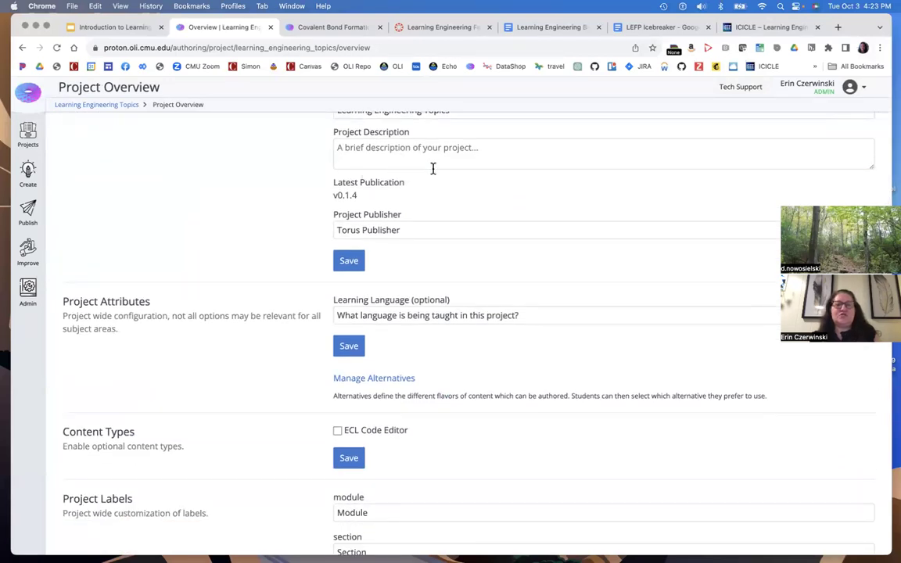
scroll(513, 354, "down", 3)
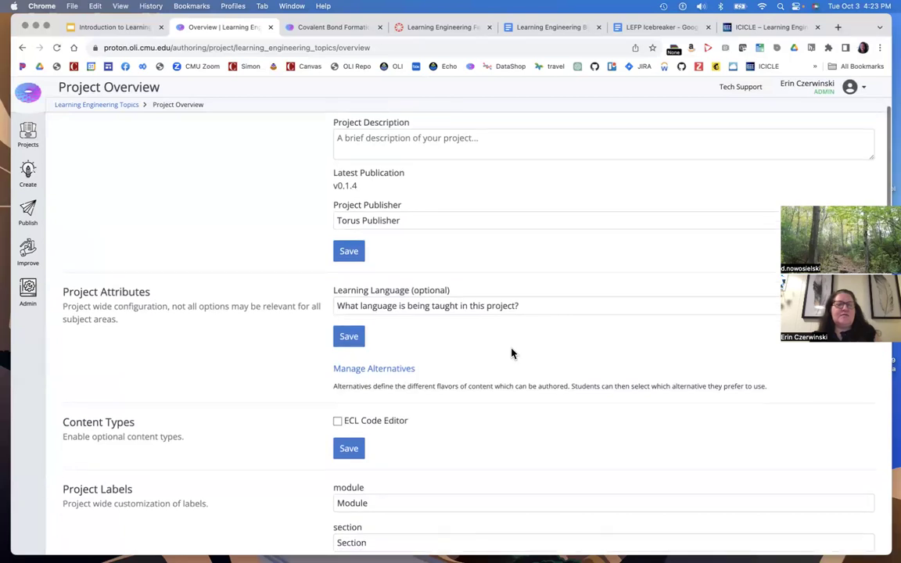
scroll(512, 354, "down", 5)
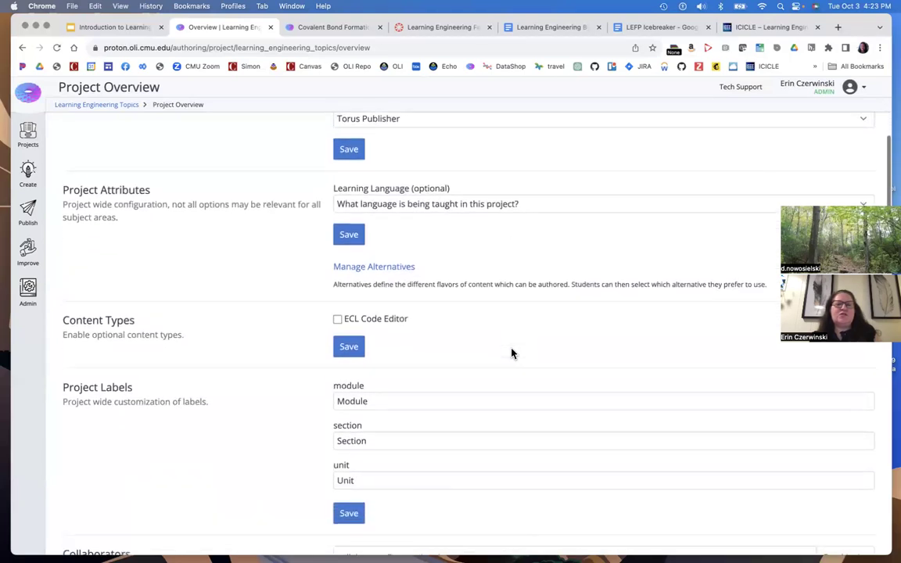
scroll(512, 352, "down", 2)
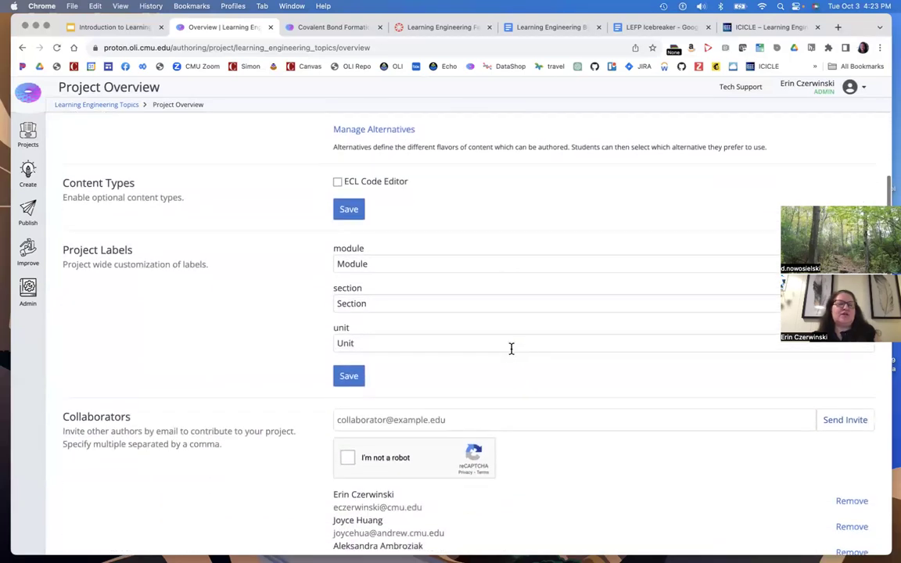
scroll(512, 348, "down", 1)
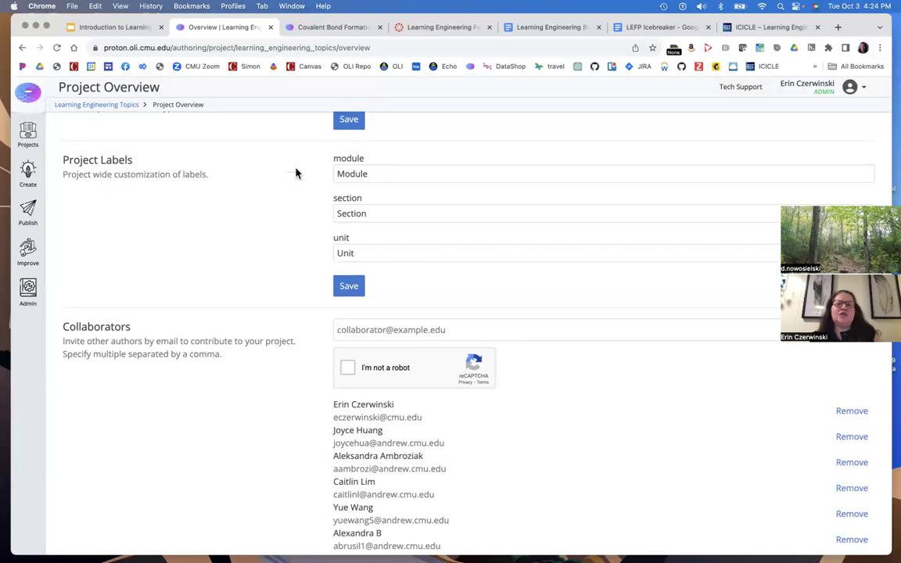
scroll(466, 391, "down", 7)
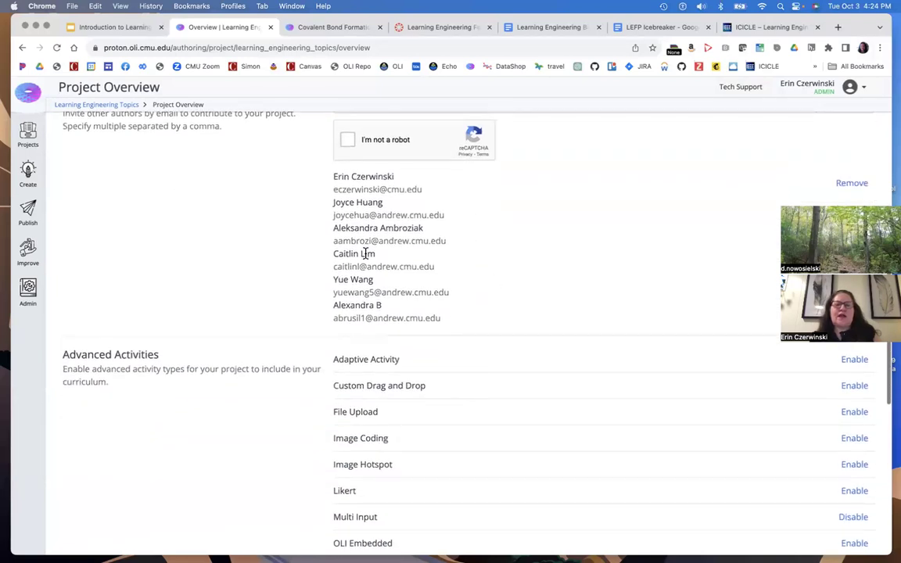
scroll(365, 253, "down", 6)
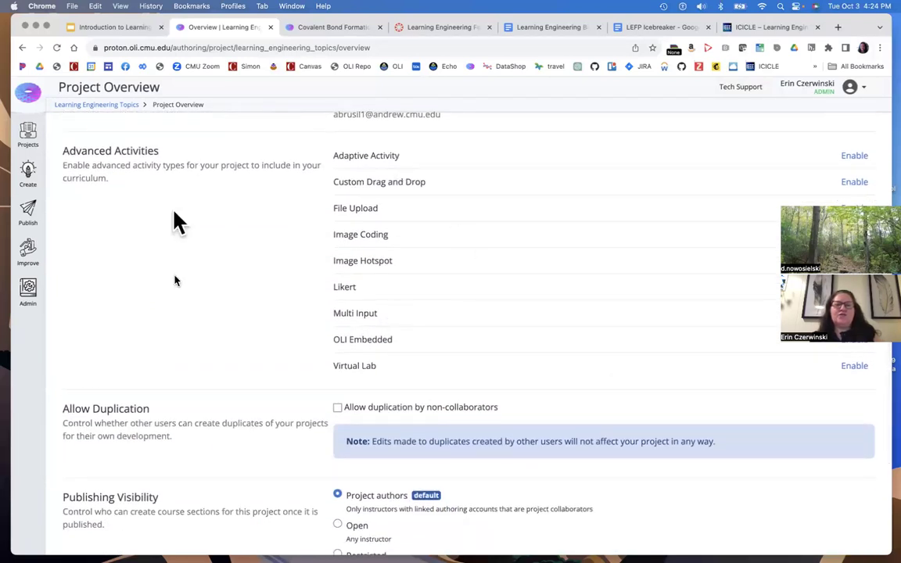
scroll(289, 297, "down", 7)
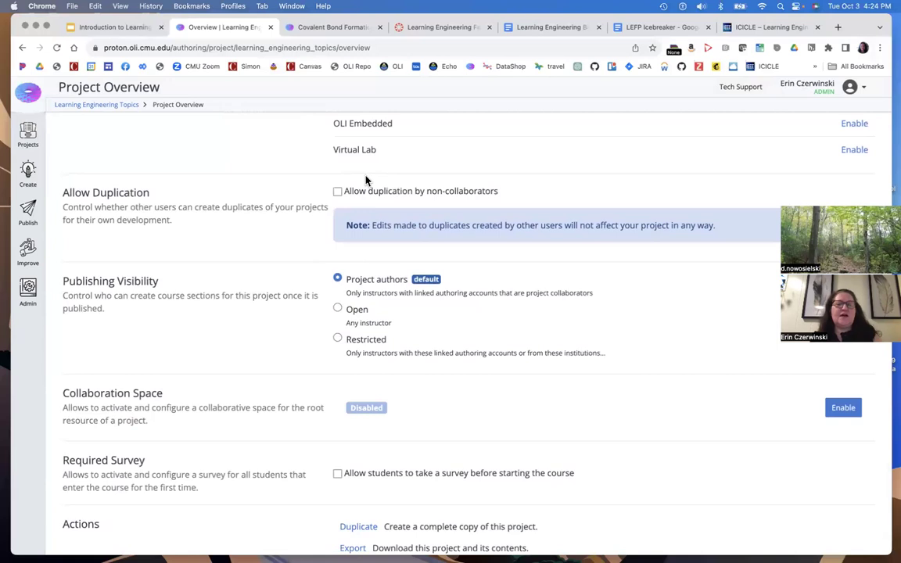
scroll(364, 181, "down", 3)
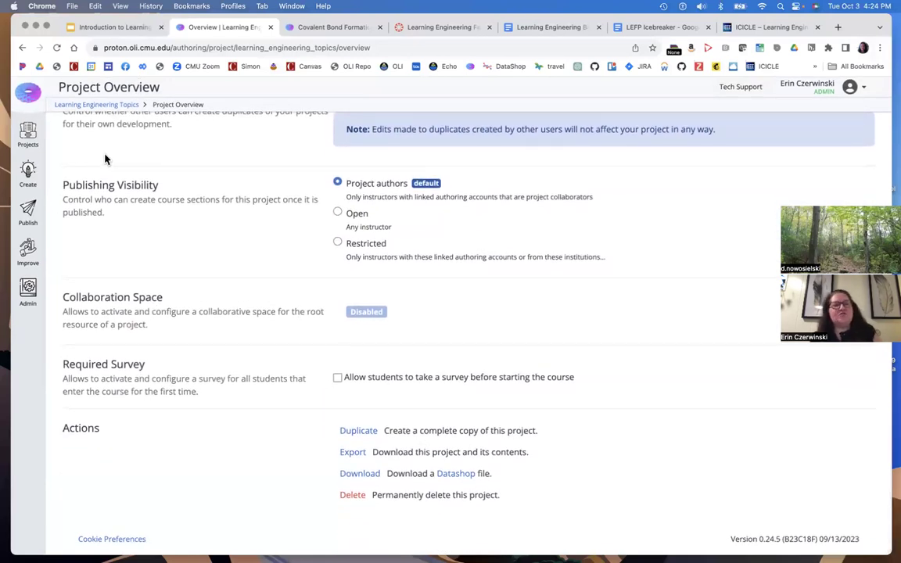
Examine the project's learning objectives, expanding "Explain the RISE Framework as an evidenced-based educational practice" to view its sub-objectives, linked pages and editing options.
mouse_move(25, 167)
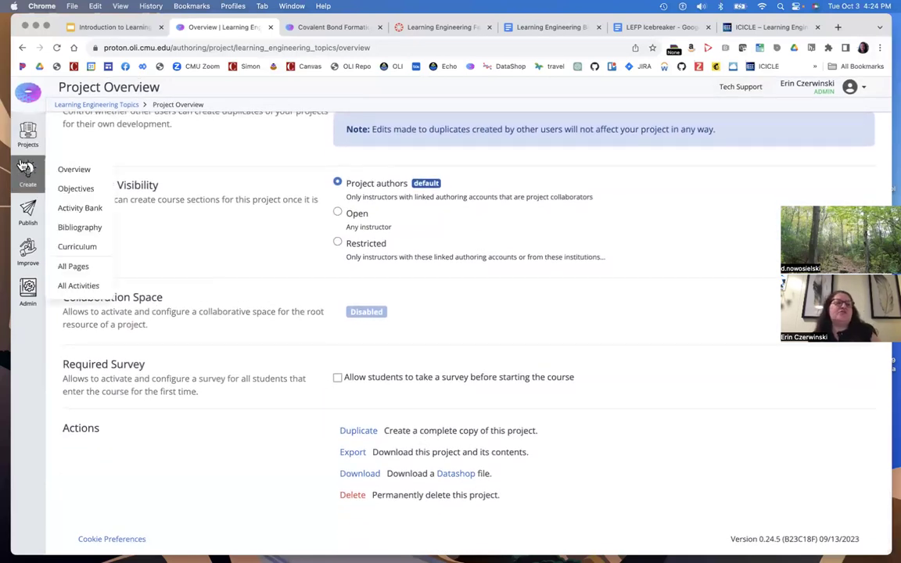
left_click(75, 190)
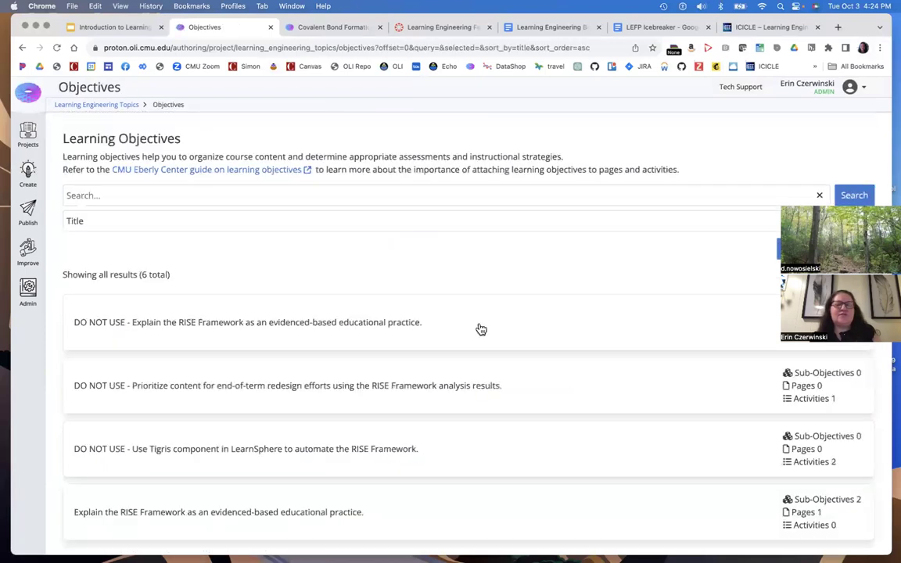
scroll(283, 354, "down", 5)
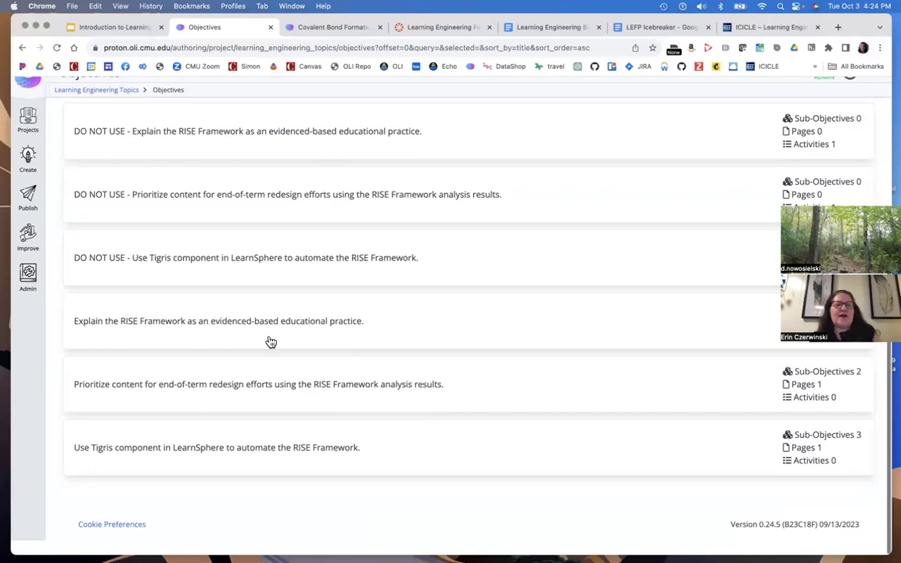
left_click(313, 338)
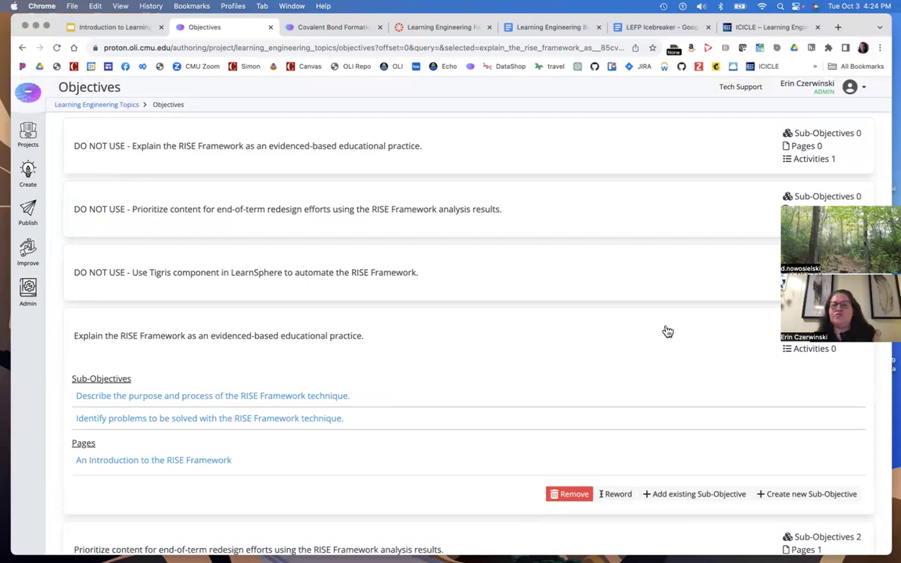
scroll(665, 330, "up", 5)
scroll(652, 234, "down", 3)
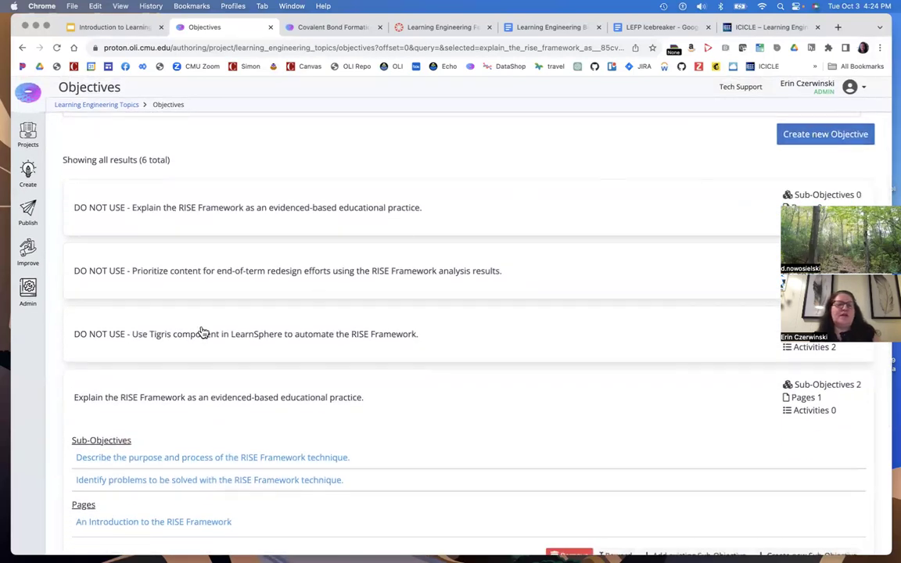
scroll(174, 446, "down", 4)
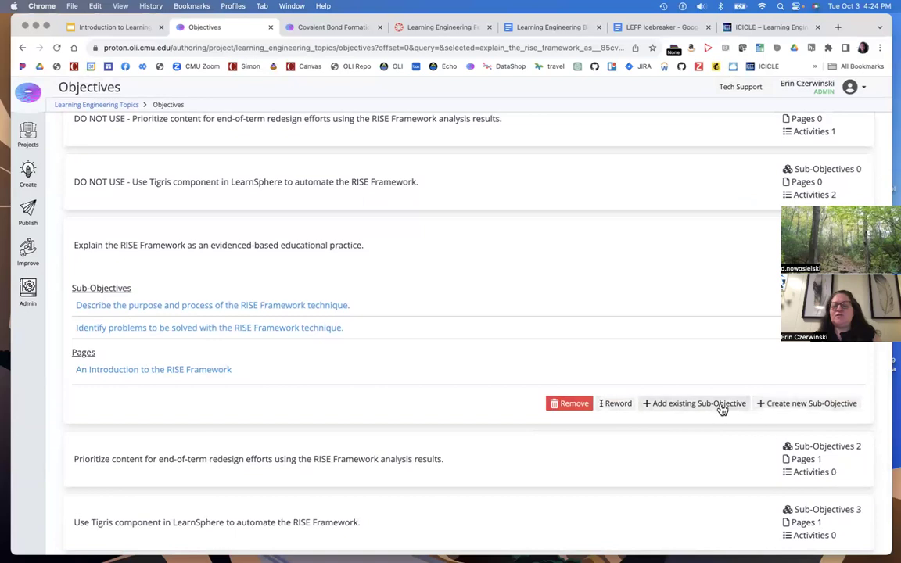
scroll(333, 382, "down", 2)
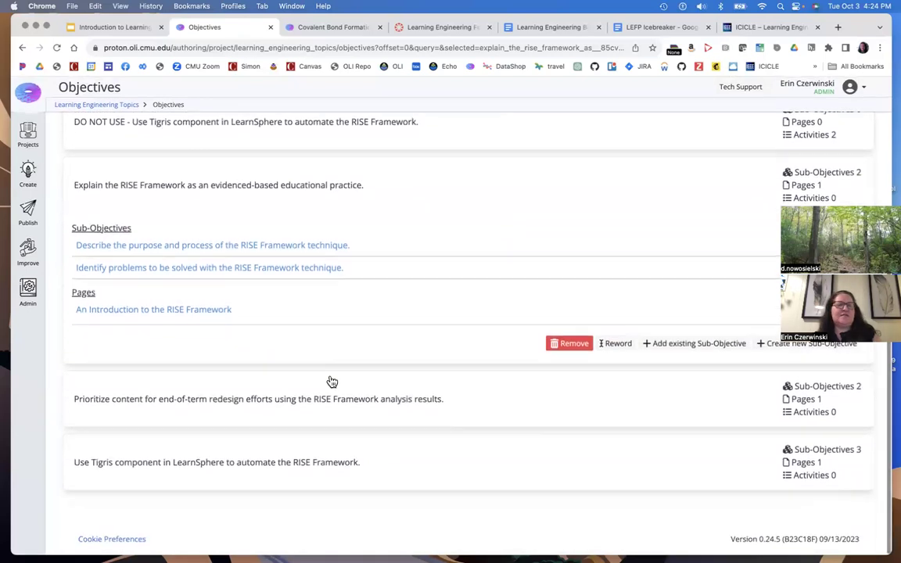
scroll(297, 352, "up", 2)
Add a new unit after the RISE Framework unit in the project's curriculum.
mouse_move(14, 154)
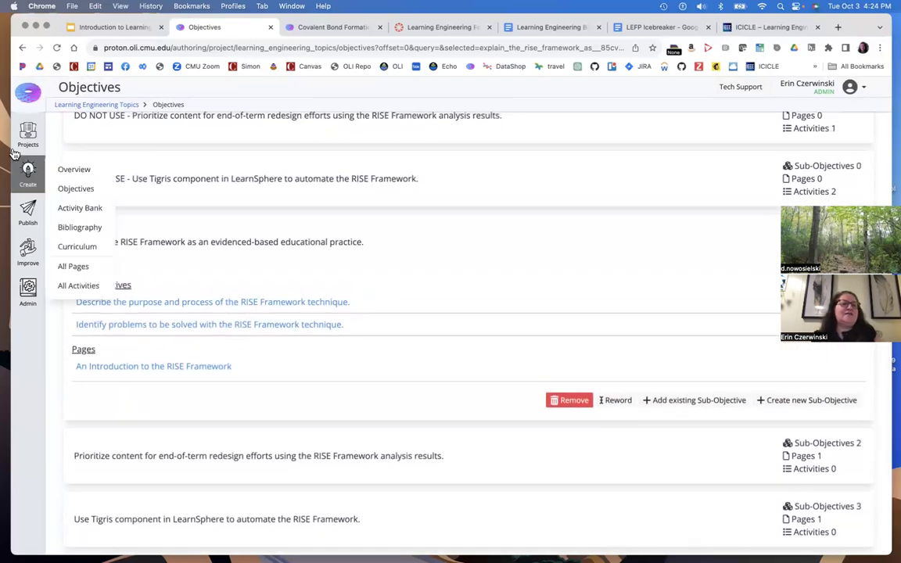
left_click(76, 248)
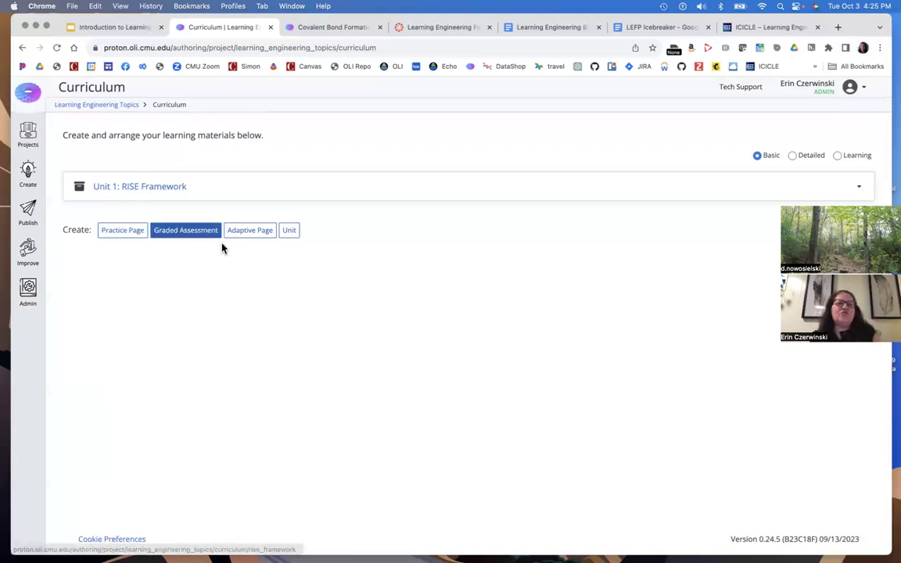
left_click(290, 232)
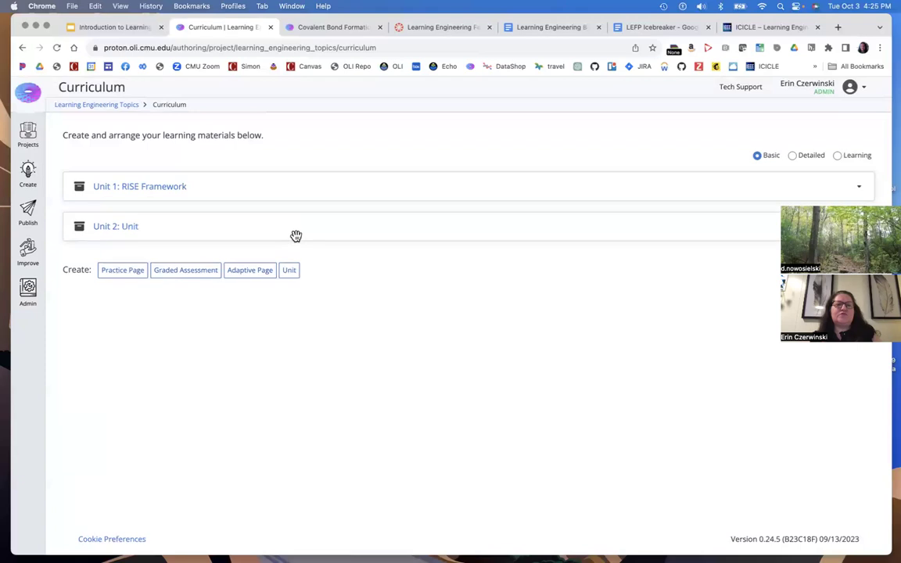
Create a practice page inside the new unit and open it for editing.
left_click(119, 227)
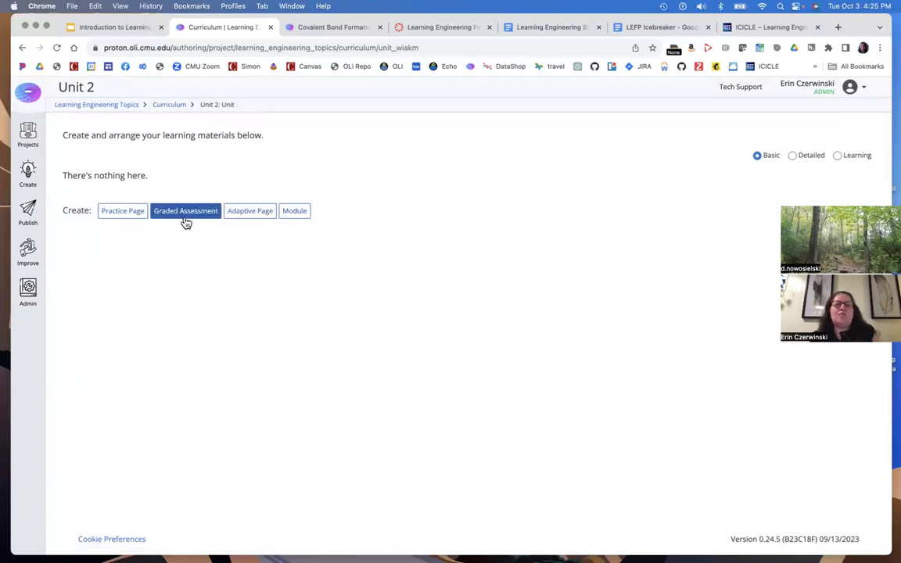
left_click(119, 213)
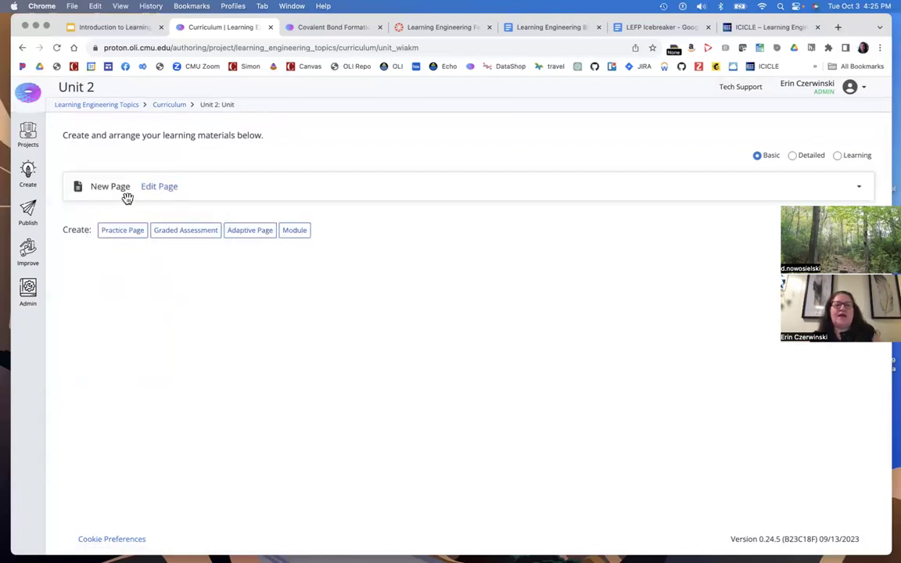
left_click(160, 188)
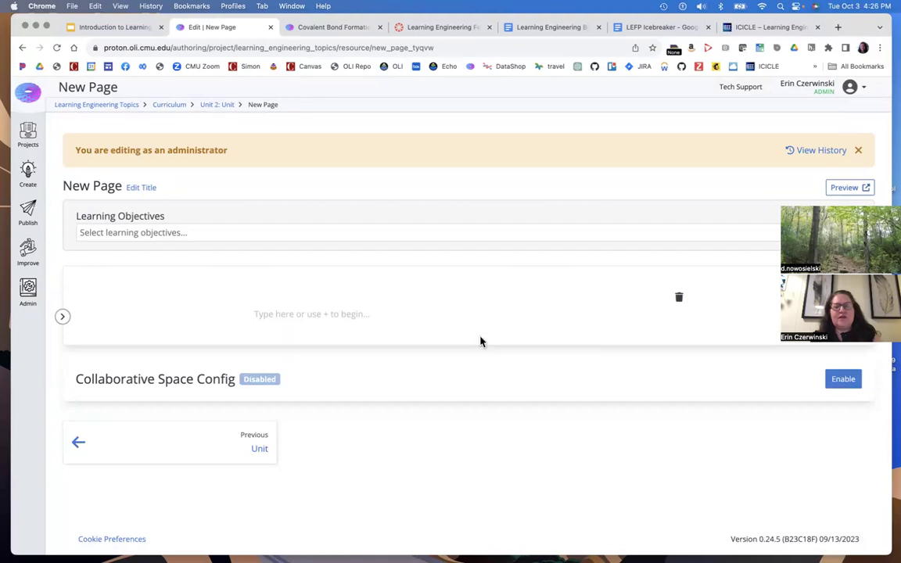
Review the content and question types, text formatting, paragraph styles and media elements offered for the empty page.
left_click(284, 330)
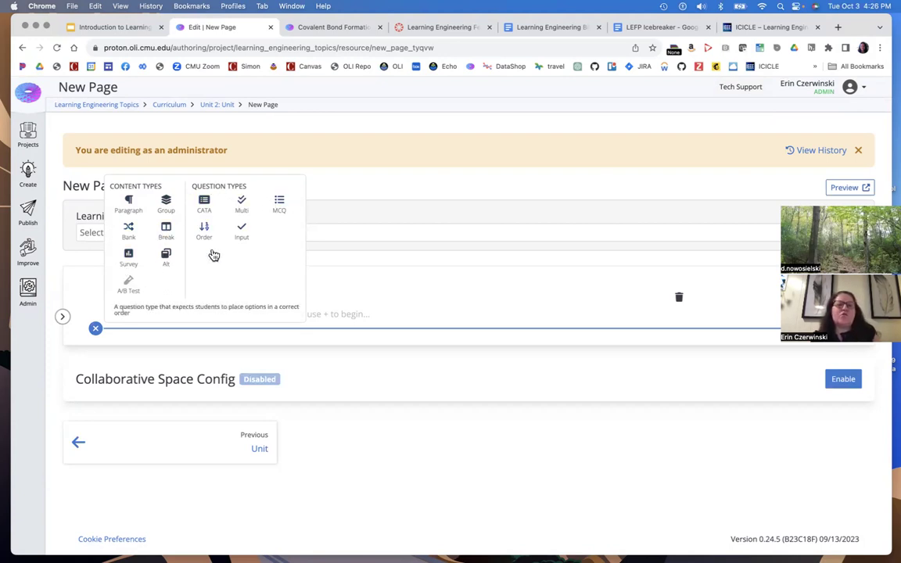
left_click(351, 312)
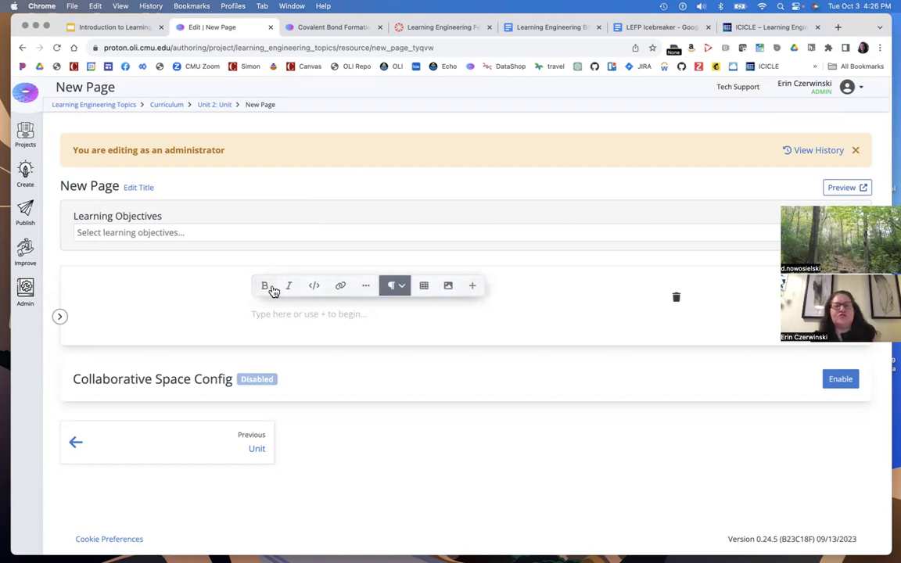
left_click(373, 288)
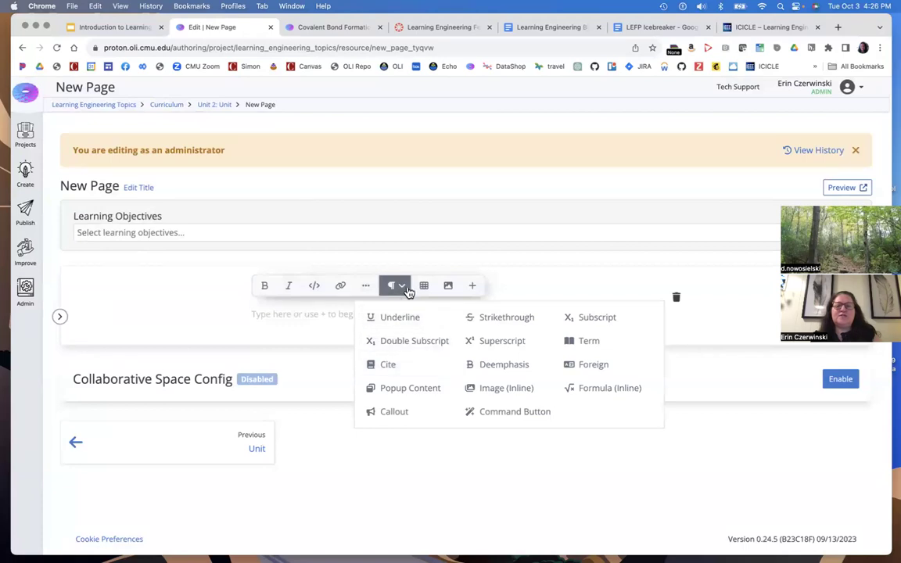
left_click(405, 291)
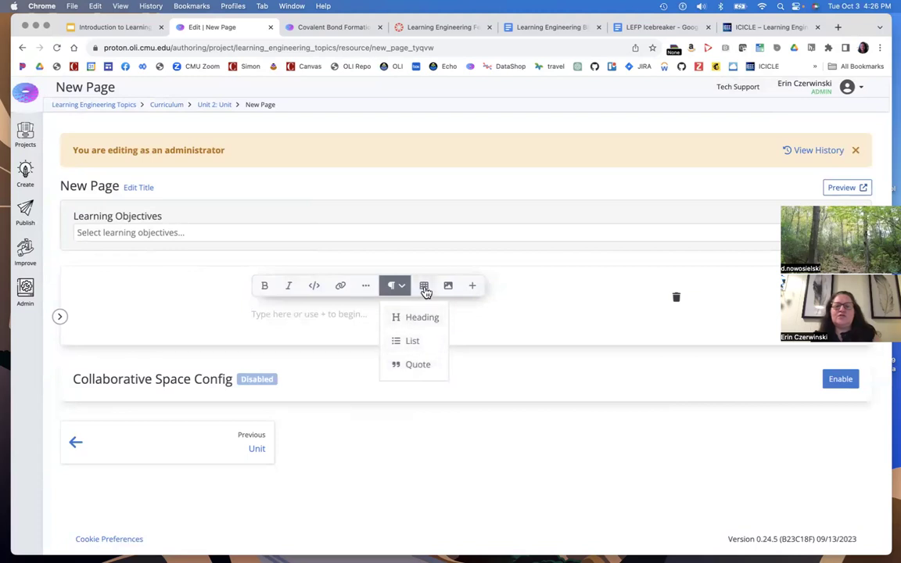
left_click(474, 287)
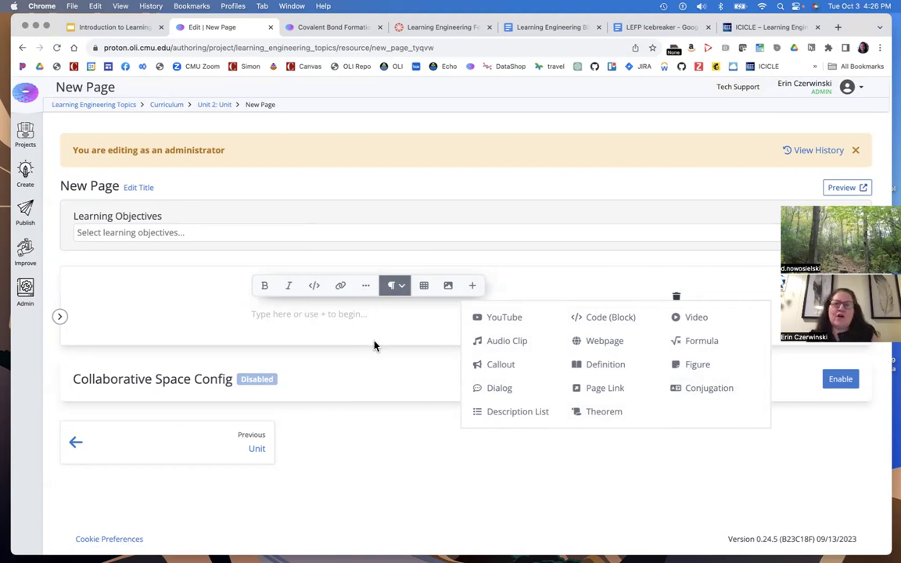
Insert a multiple-choice question below the empty paragraph and view its editing options.
left_click(314, 330)
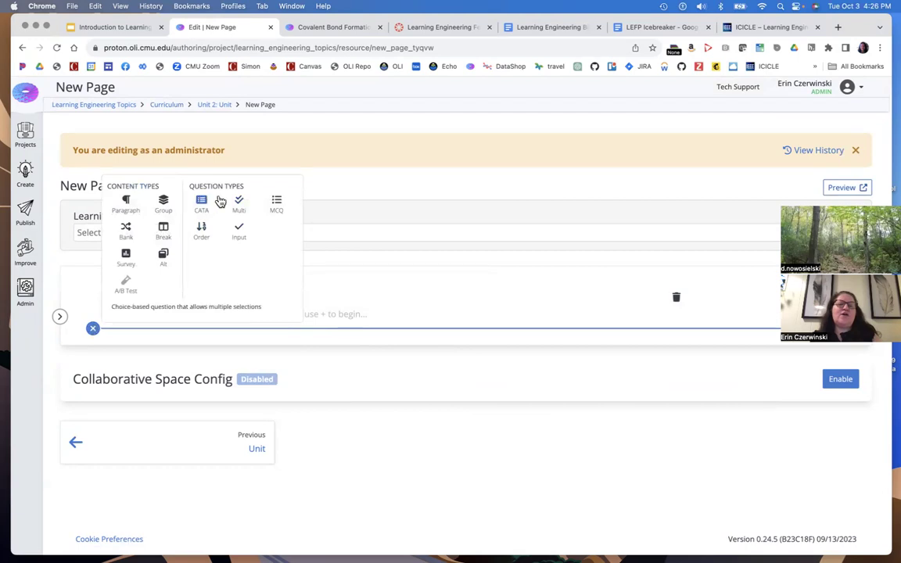
left_click(278, 205)
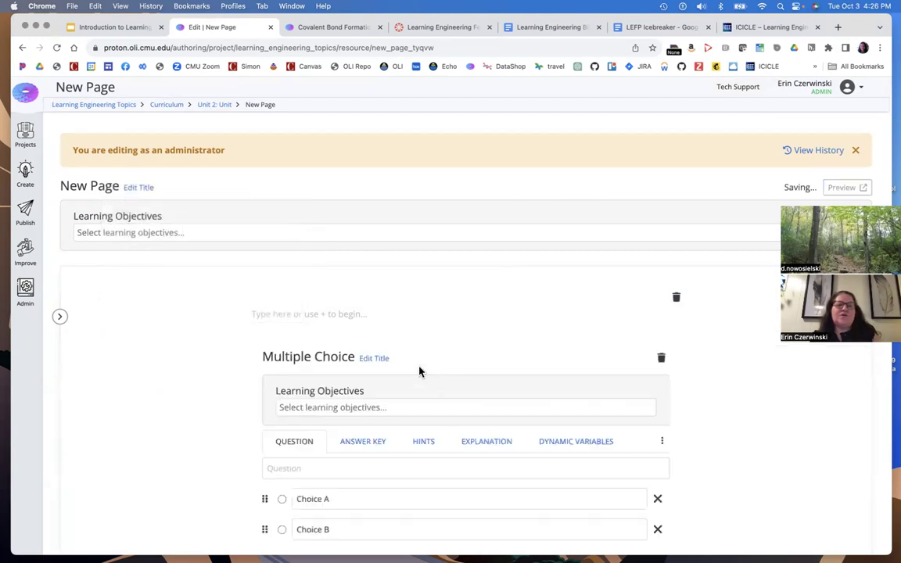
scroll(475, 375, "down", 4)
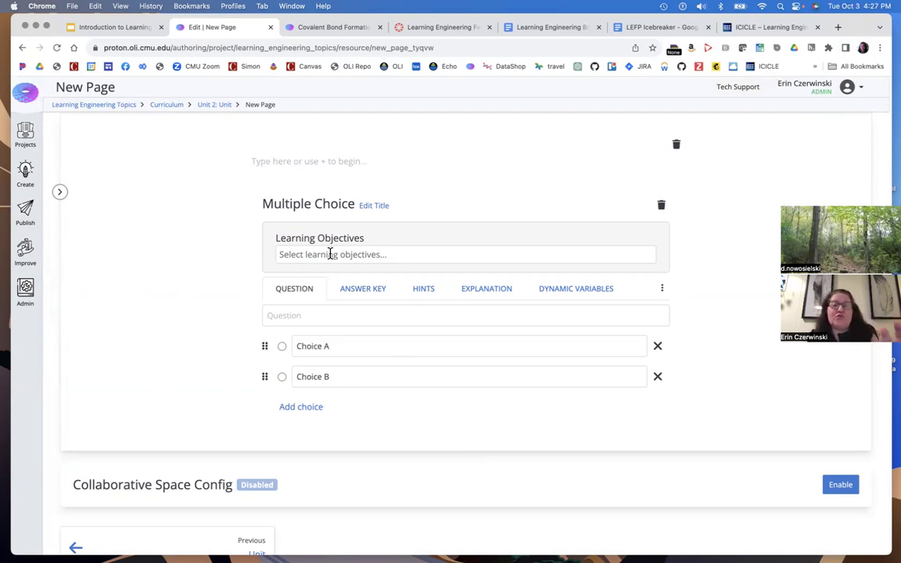
scroll(330, 254, "up", 1)
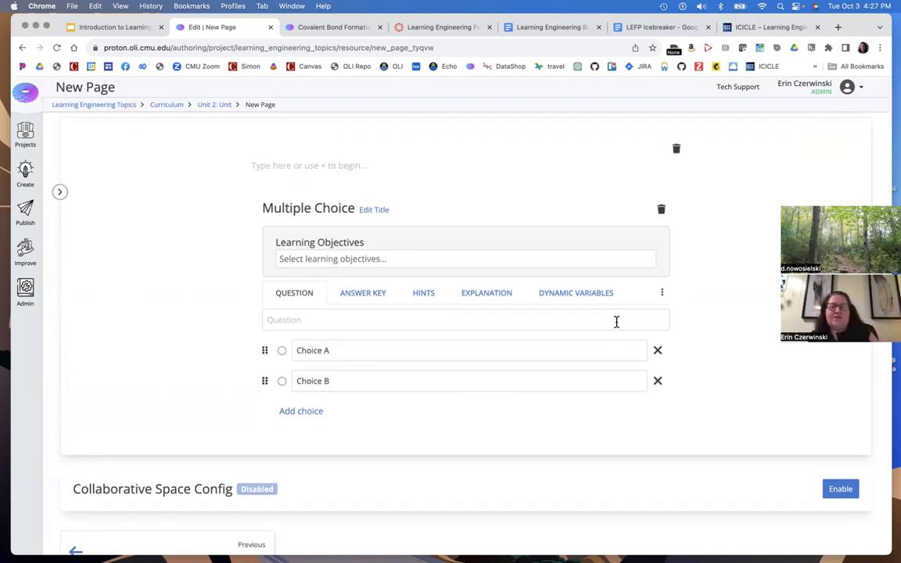
scroll(610, 317, "down", 1)
Browse the learning objectives for the multiple-choice question and enter "new lea" to view the new-objective option without creating it.
left_click(336, 250)
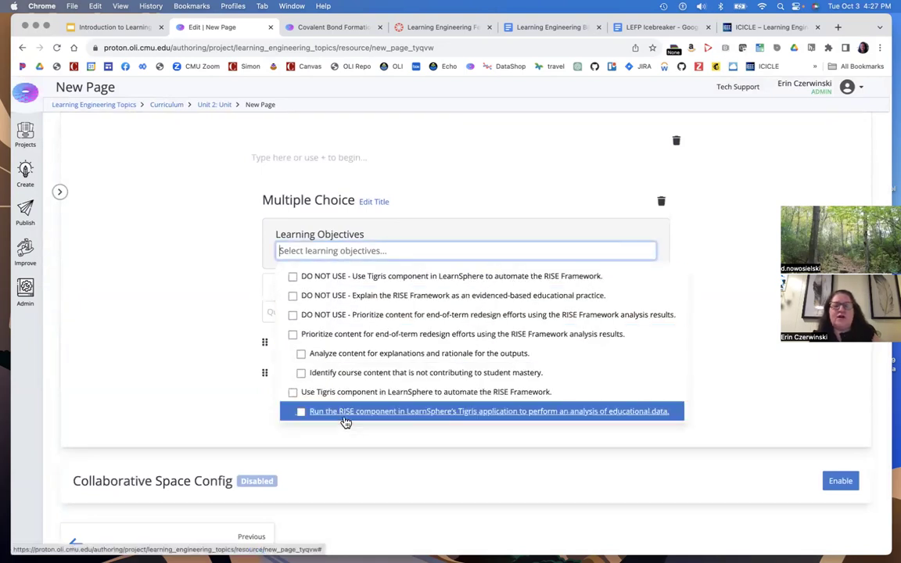
scroll(360, 394, "down", 5)
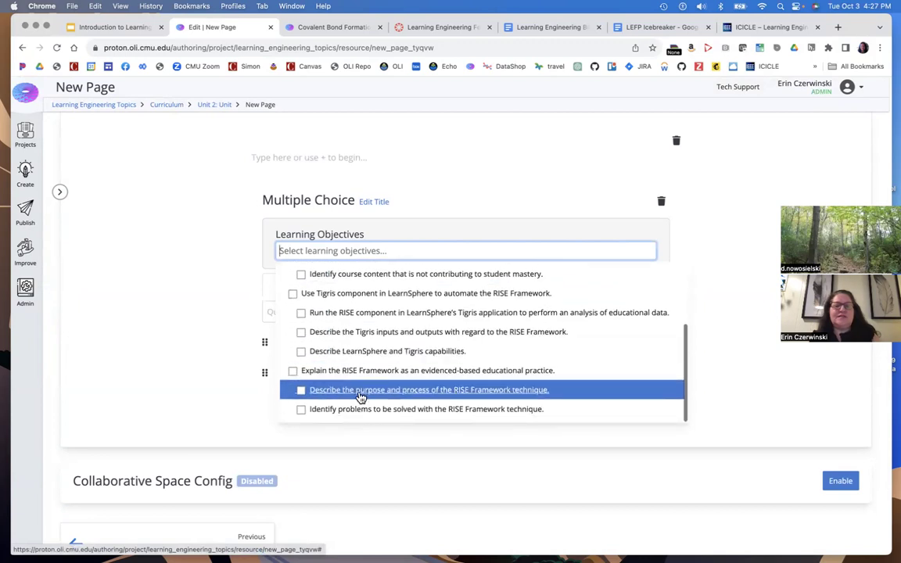
scroll(358, 339, "up", 6)
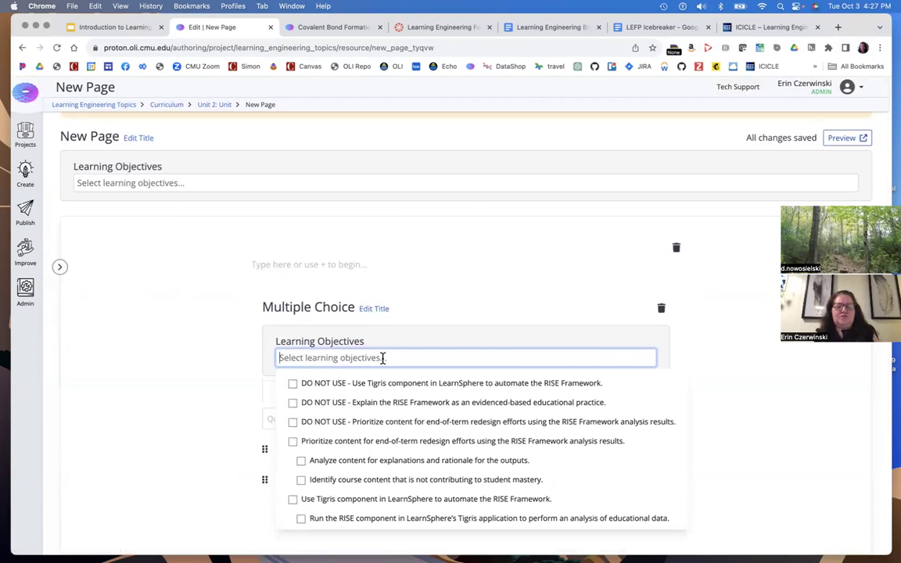
type("new lea")
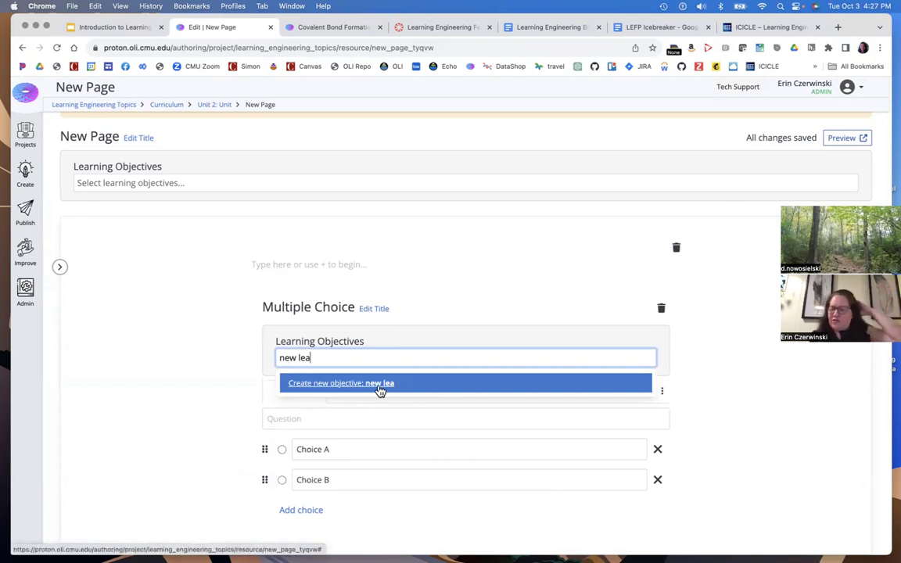
left_click(478, 238)
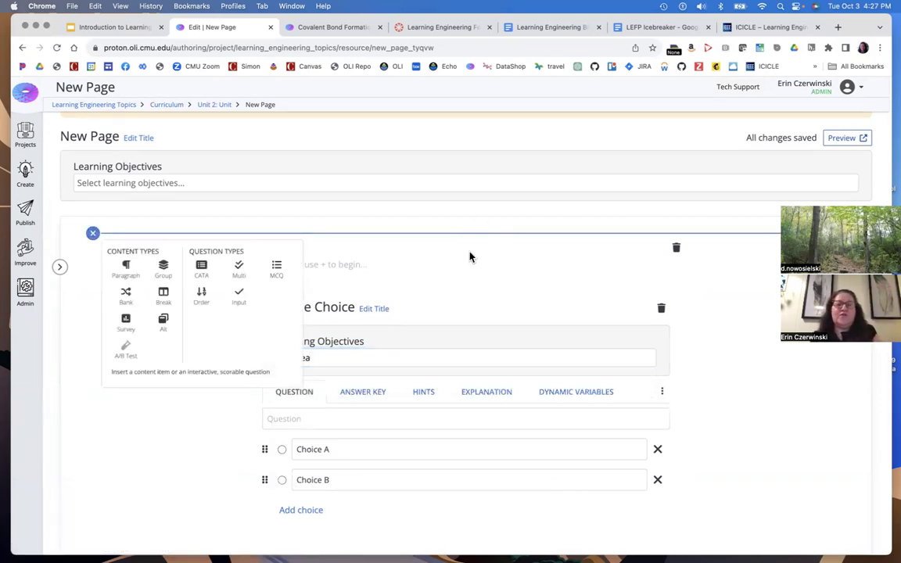
scroll(469, 257, "down", 5)
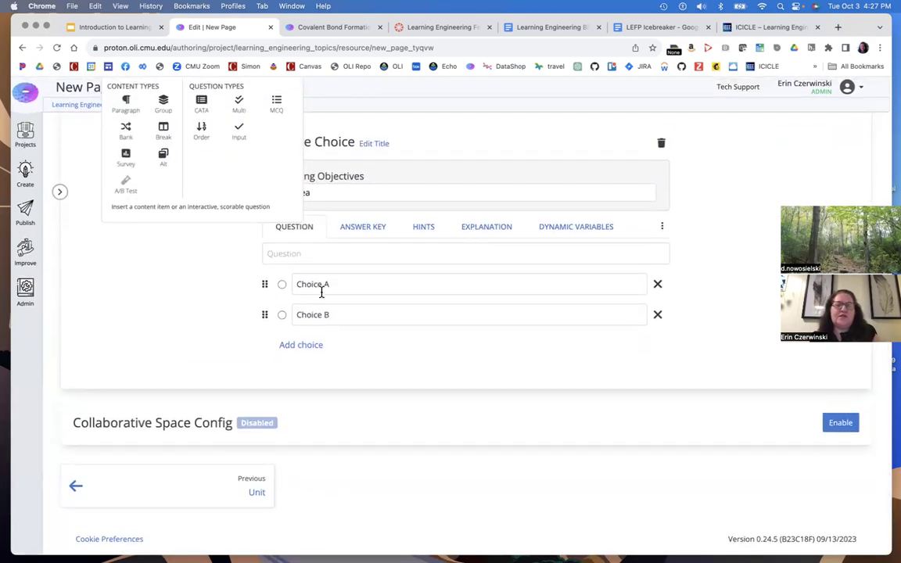
left_click(177, 321)
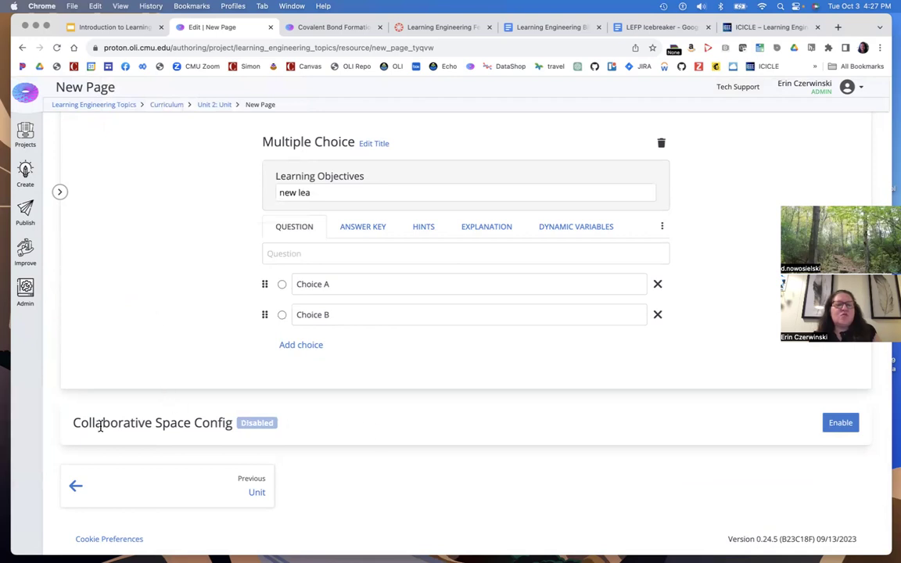
Examine the project's Insights analytics by activity and return to the curriculum.
mouse_move(27, 210)
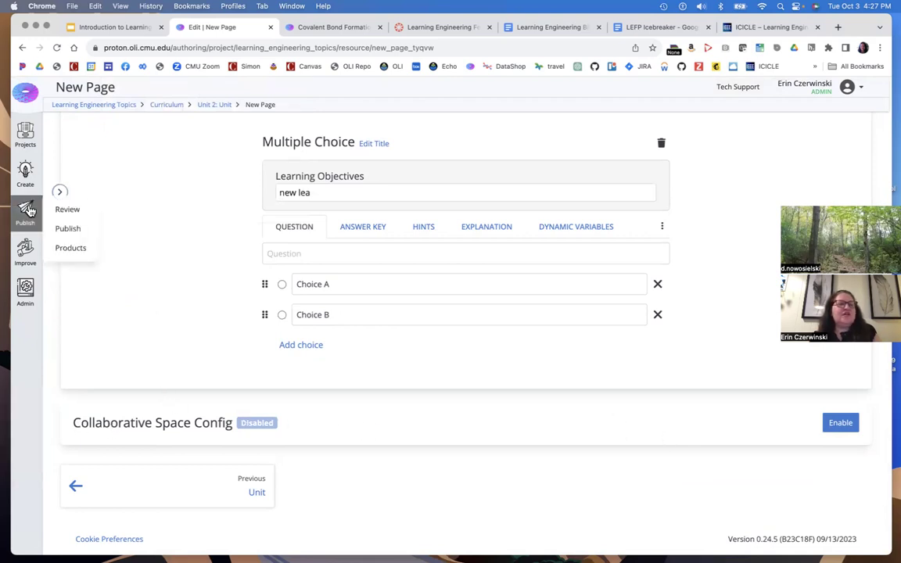
mouse_move(25, 248)
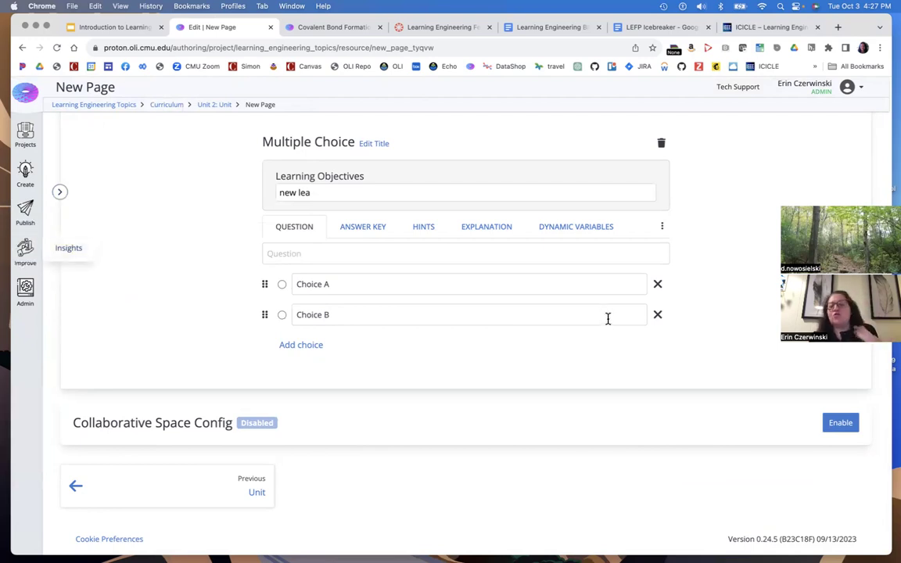
left_click(62, 244)
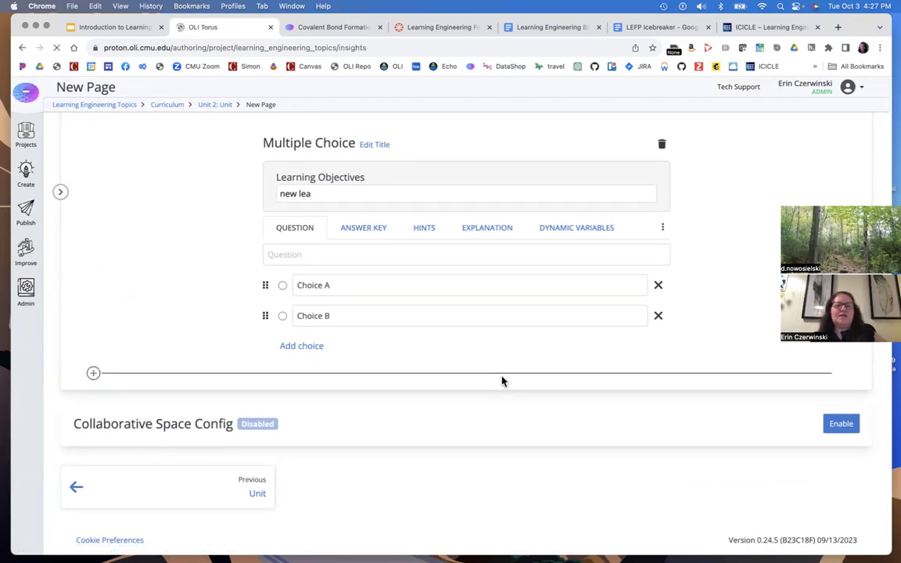
scroll(439, 335, "down", 3)
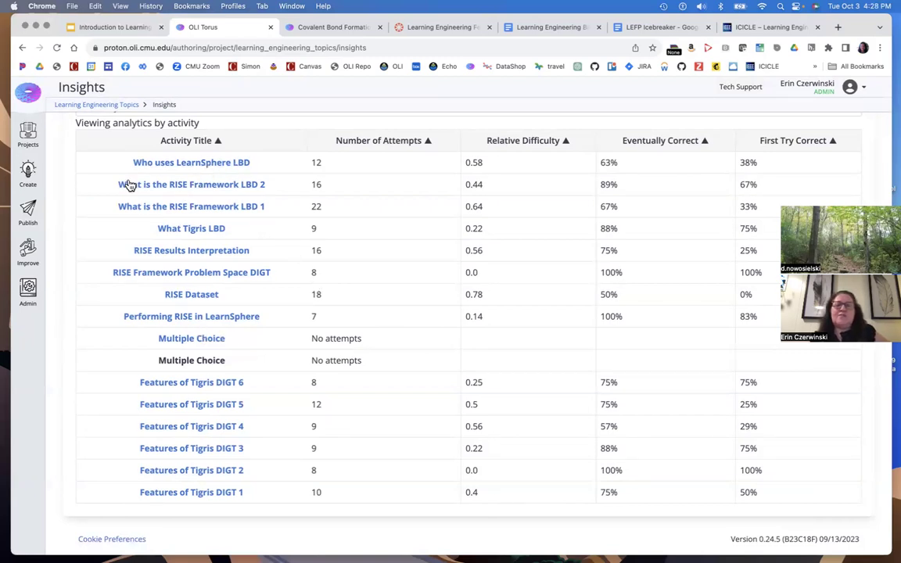
mouse_move(30, 174)
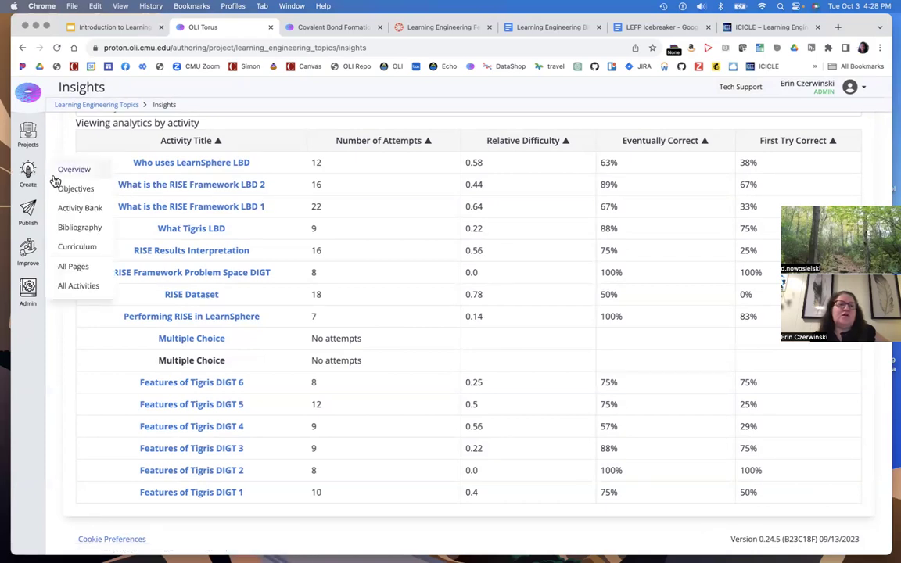
left_click(78, 245)
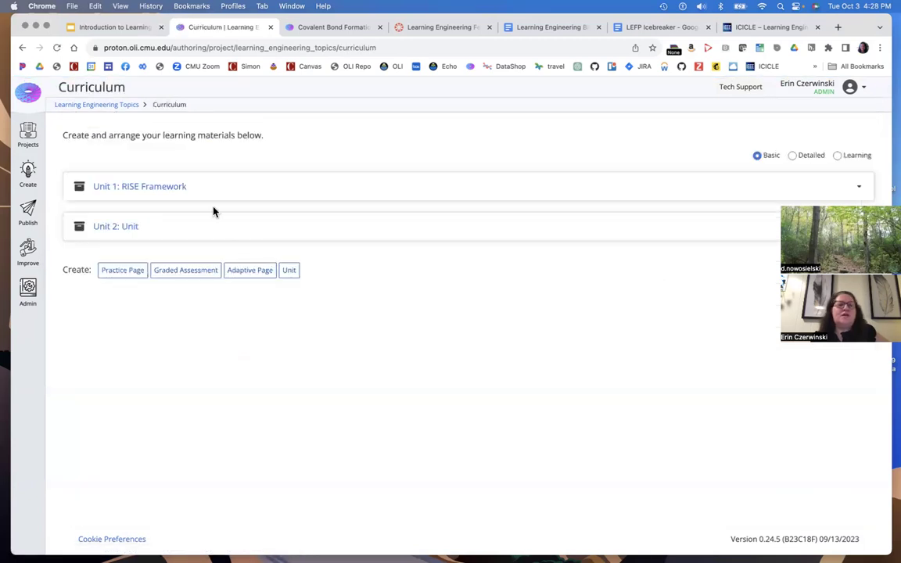
Open the page in Unit 2 for editing and go to its multiple-choice question.
left_click(130, 228)
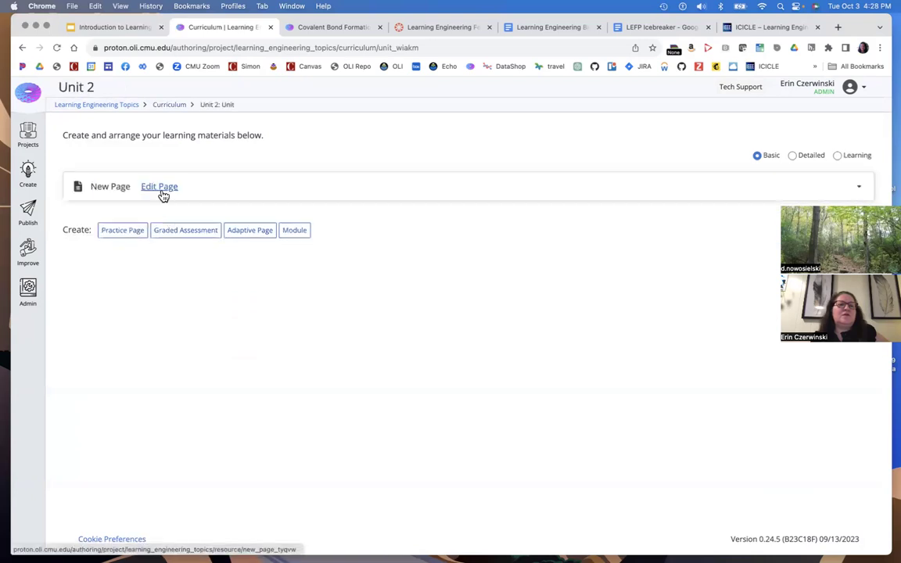
left_click(160, 189)
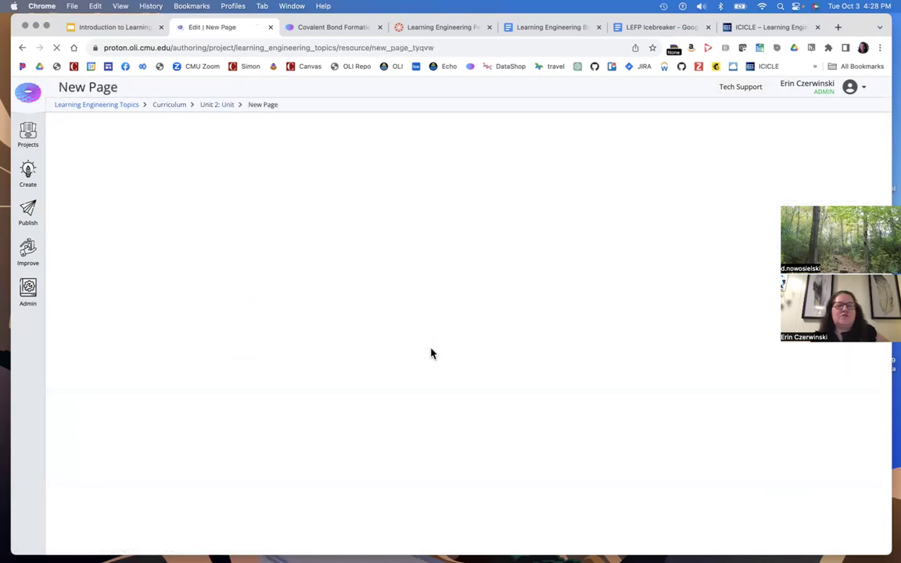
scroll(416, 331, "down", 3)
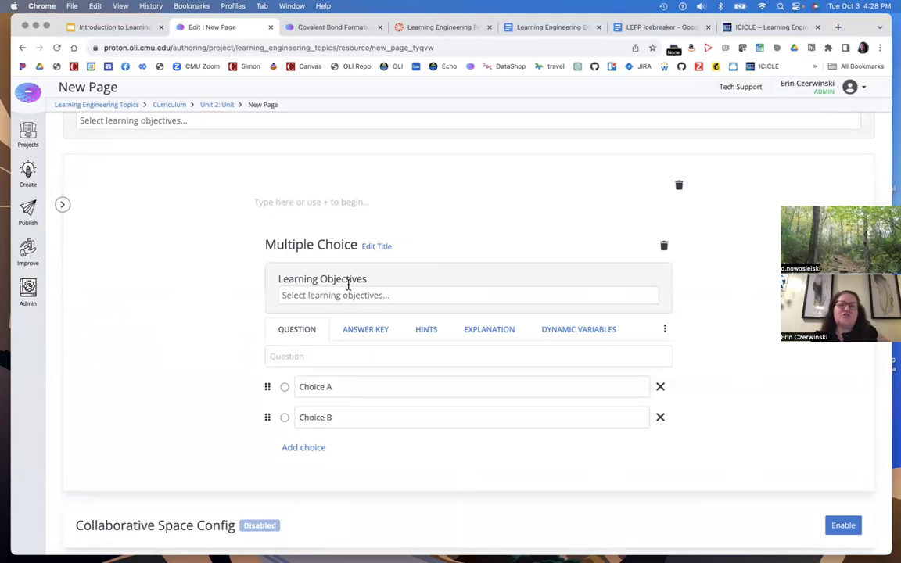
Retitle the multiple-choice question as "Multiple Choice_LO_1" and save the title.
left_click(379, 247)
left_click(378, 247)
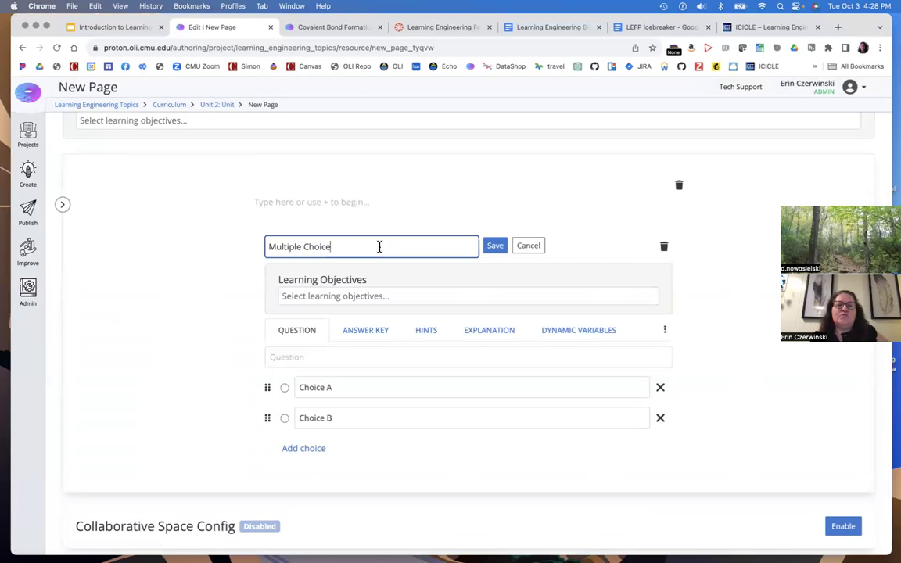
type("_")
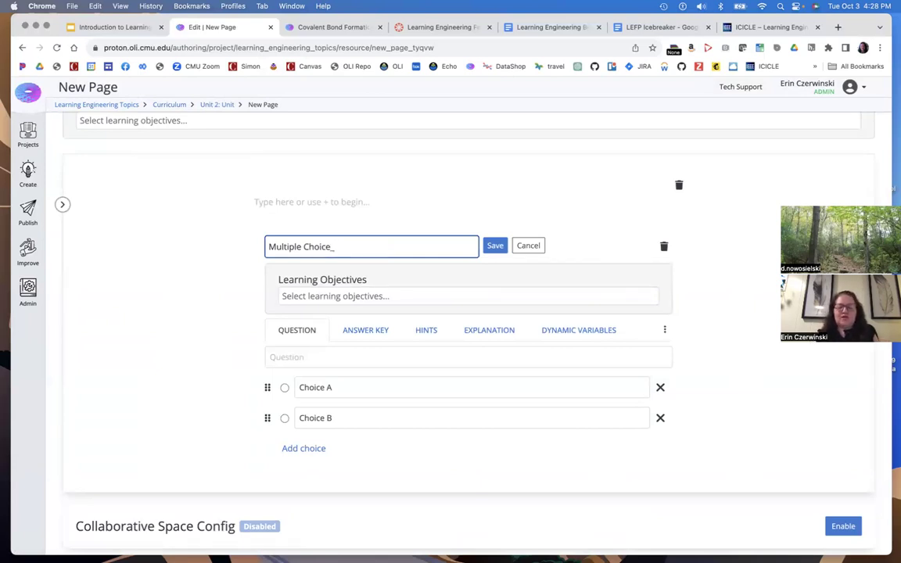
type("LO")
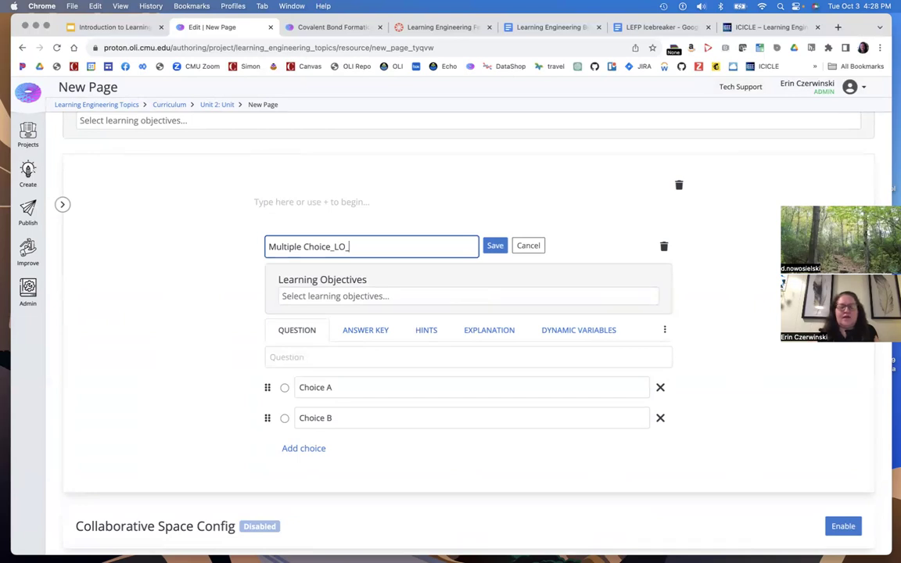
type("1")
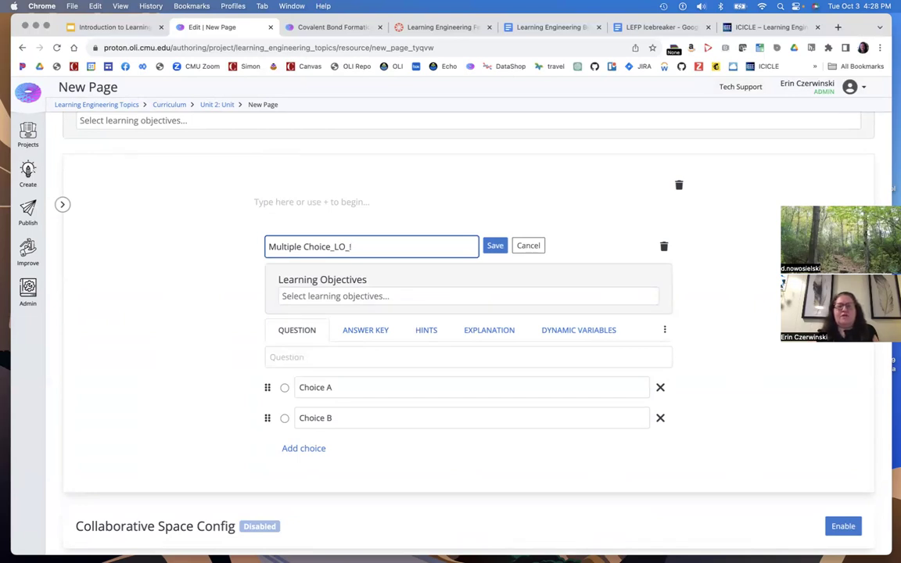
type("1")
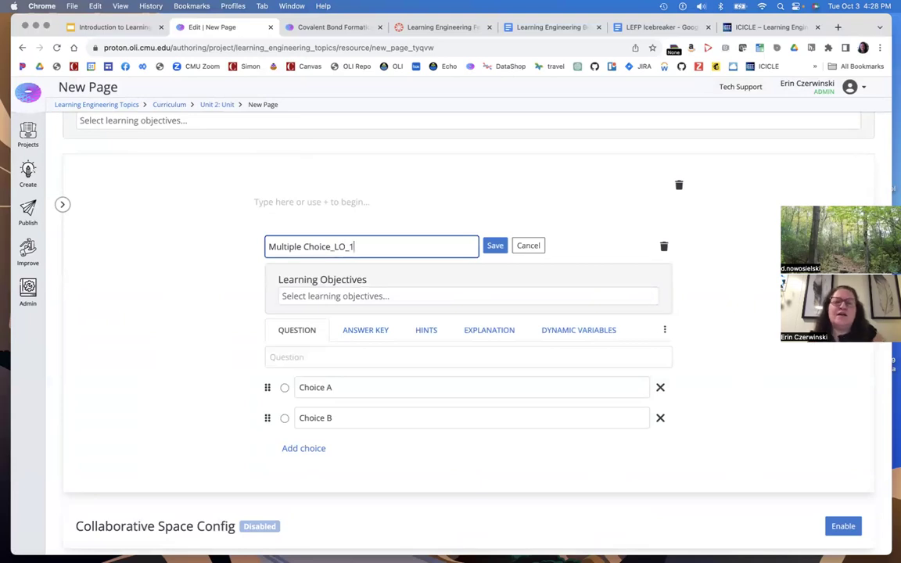
left_click(493, 248)
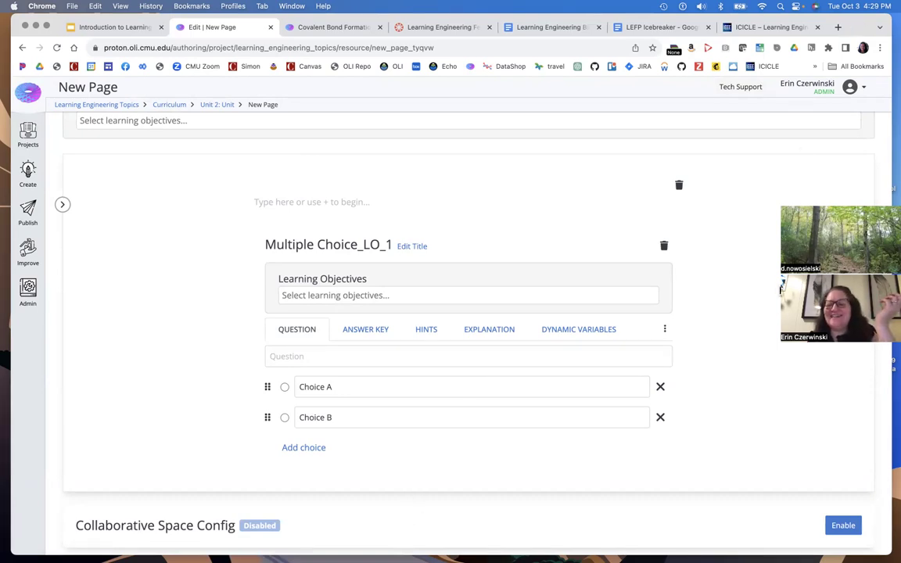
key("ctrl+Up")
key("ctrl+Up")
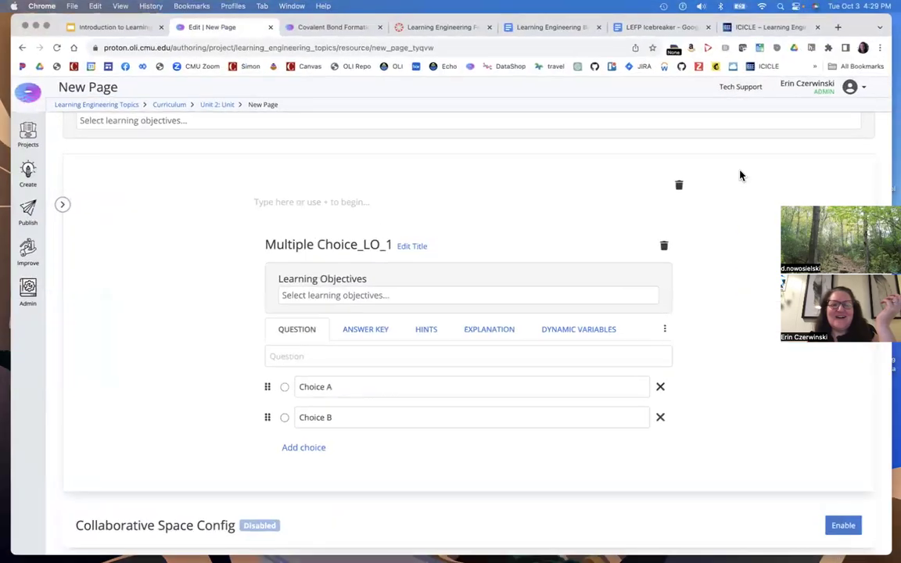